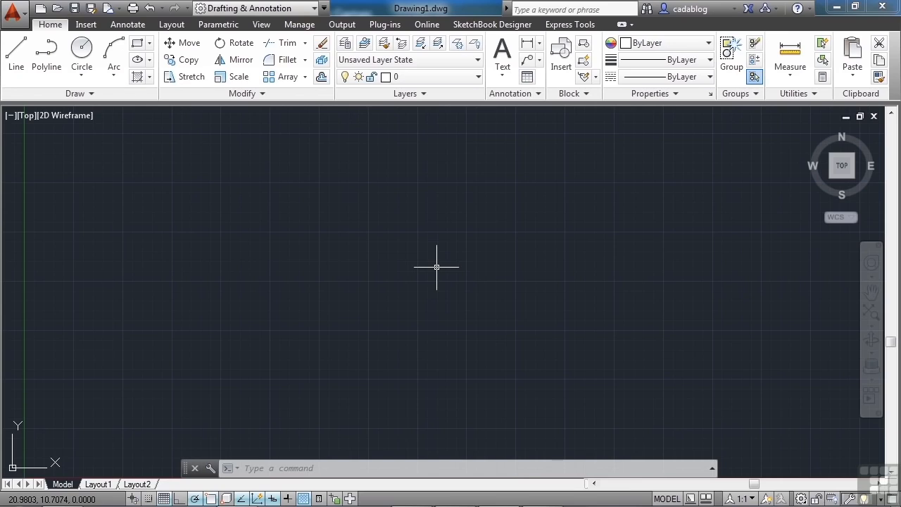
Turn on ortho mode and draw a rectangle 50 units wide and 30 units high from a freely placed lower corner.
{"action": "key", "text": "F8"}
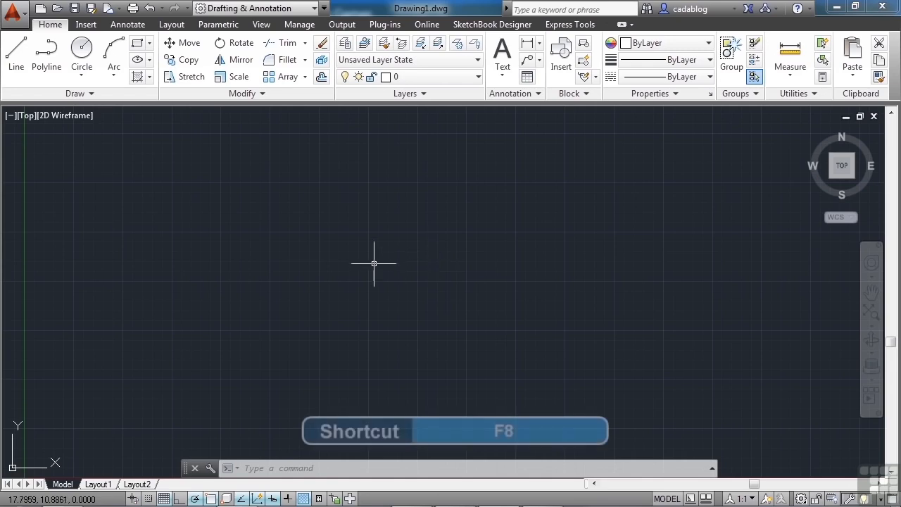
{"action": "key", "text": "F8"}
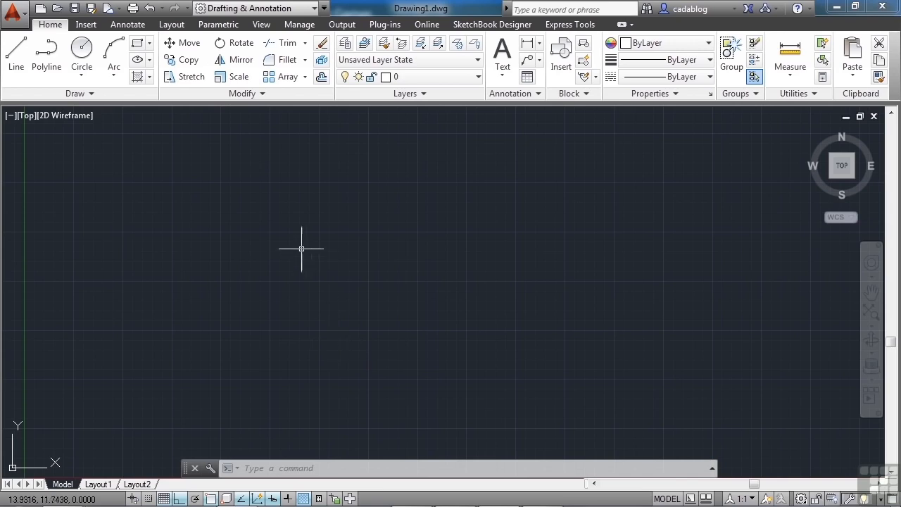
{"action": "left_click", "coordinate": [149, 43]}
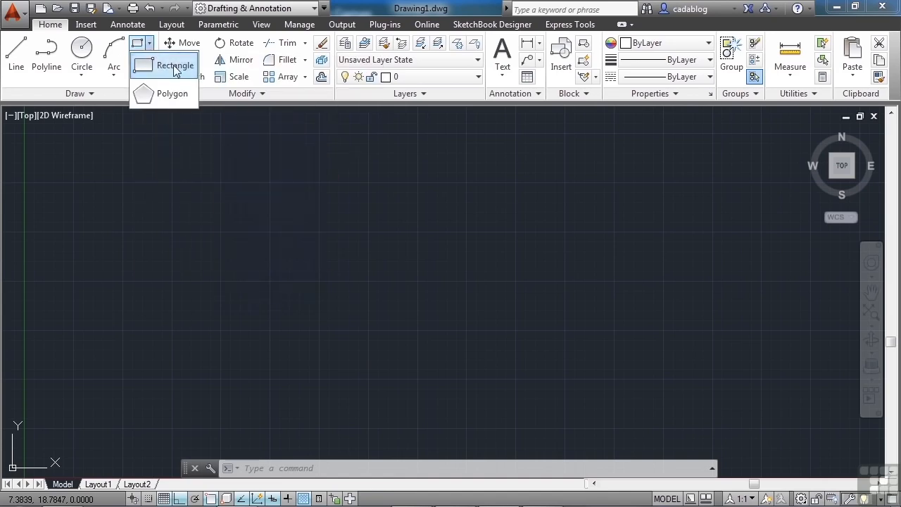
{"action": "left_click", "coordinate": [175, 68]}
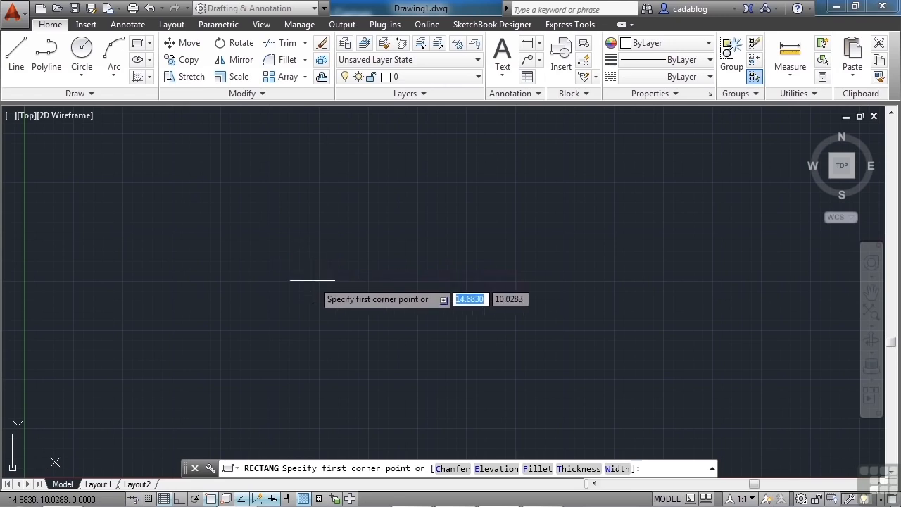
{"action": "left_click", "coordinate": [335, 315]}
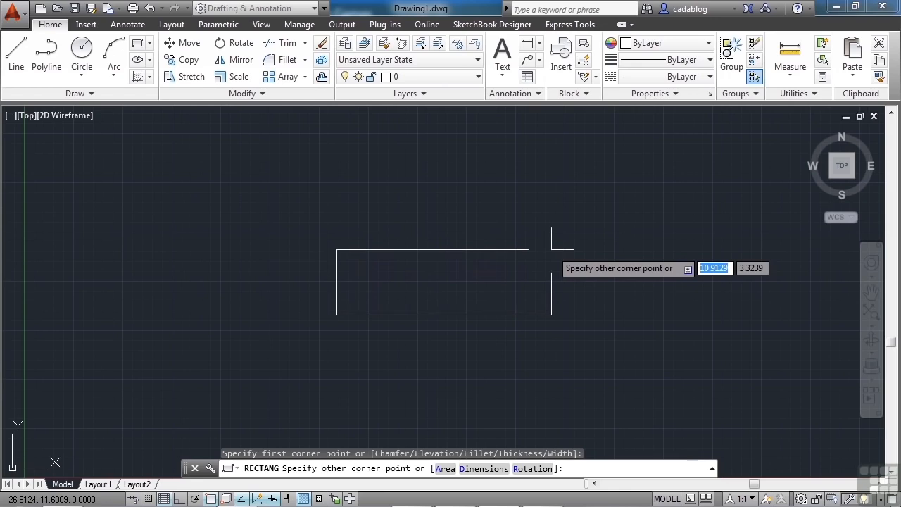
{"action": "type", "text": "50"}
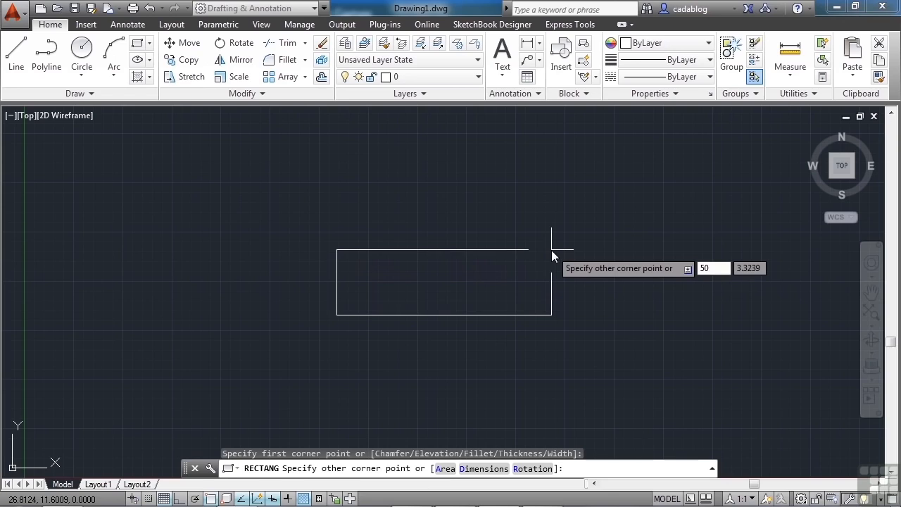
{"action": "key", "text": "Tab"}
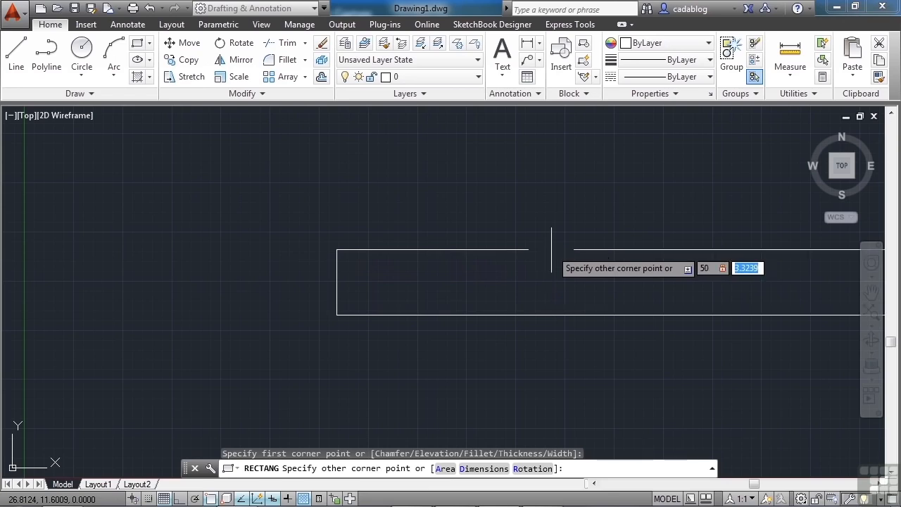
{"action": "type", "text": "30"}
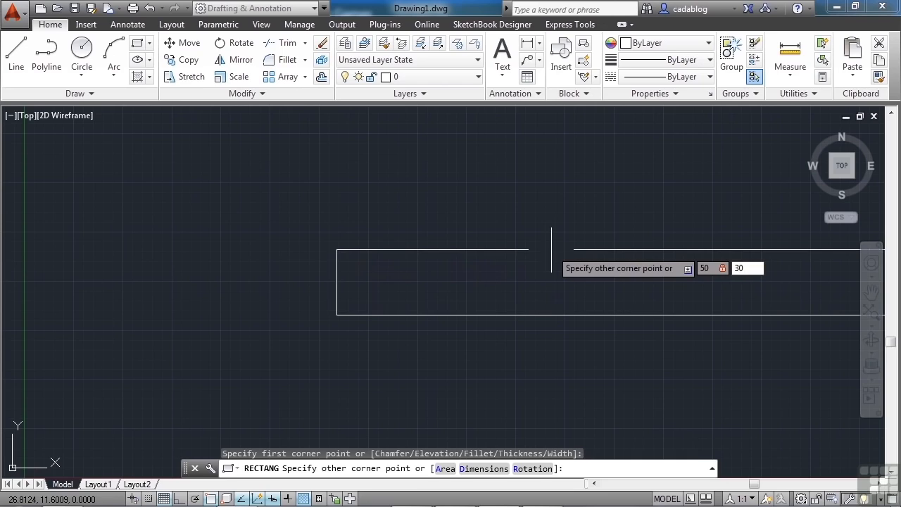
{"action": "key", "text": "Return"}
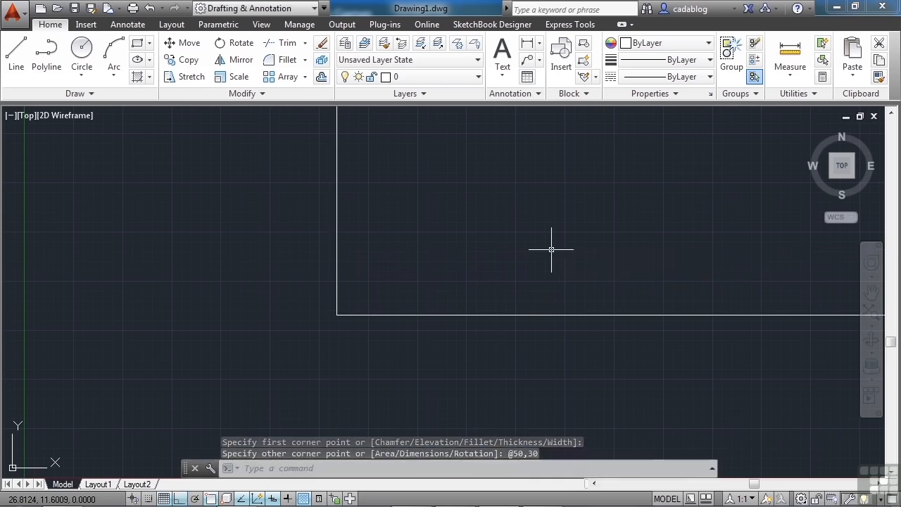
Fit the whole rectangle in view, and zoom and pan to examine it at a comfortable size.
{"action": "middle_click", "coordinate": [549, 249]}
{"action": "middle_click", "coordinate": [549, 249]}
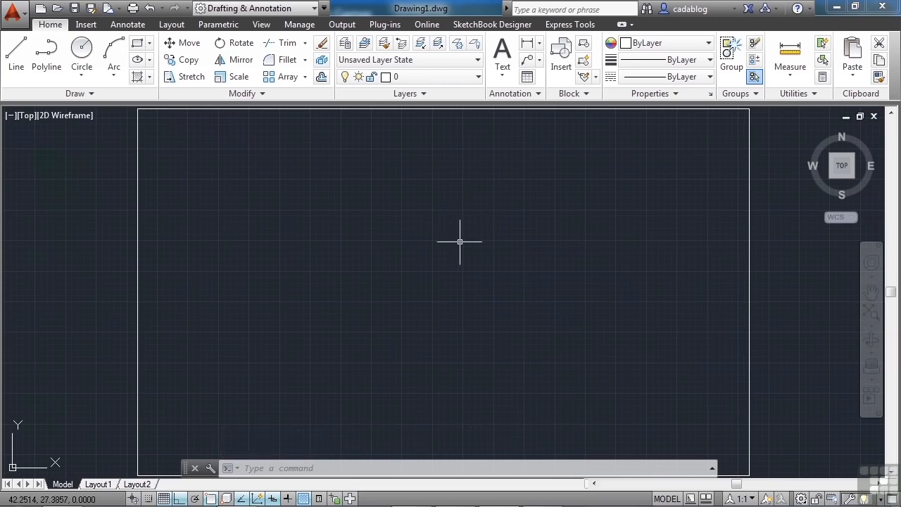
{"action": "scroll", "coordinate": [460, 241], "scroll_direction": "down", "scroll_amount": 5}
{"action": "scroll", "coordinate": [467, 244], "scroll_direction": "up", "scroll_amount": 6}
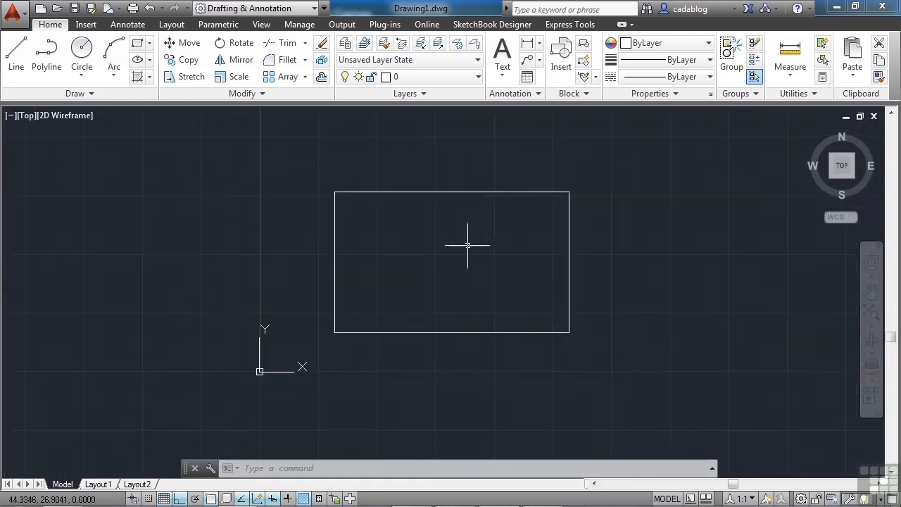
{"action": "scroll", "coordinate": [468, 246], "scroll_direction": "down", "scroll_amount": 3}
{"action": "scroll", "coordinate": [468, 246], "scroll_direction": "up", "scroll_amount": 4}
{"action": "scroll", "coordinate": [470, 245], "scroll_direction": "down", "scroll_amount": 6}
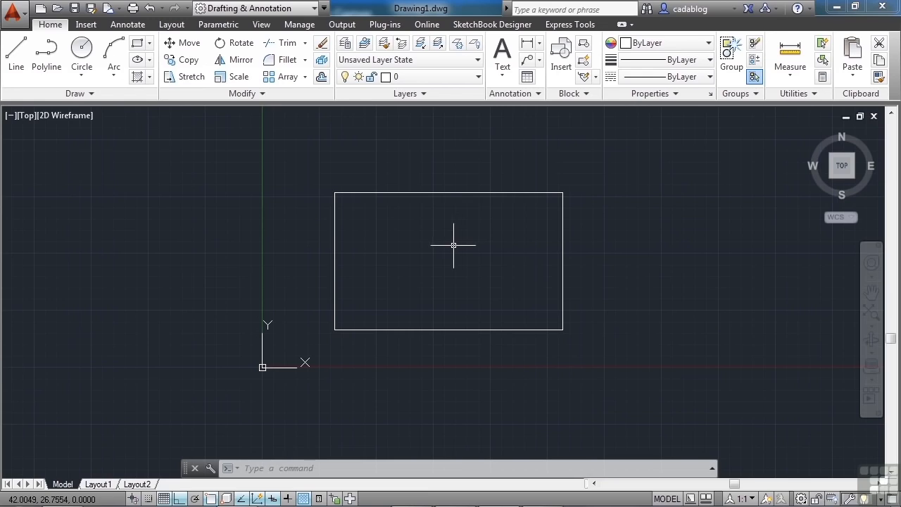
{"action": "mouse_move", "coordinate": [441, 245]}
{"action": "middle_mouse_down"}
{"action": "mouse_move", "coordinate": [568, 251]}
{"action": "mouse_move", "coordinate": [348, 229]}
{"action": "mouse_move", "coordinate": [519, 277]}
{"action": "mouse_move", "coordinate": [362, 256]}
{"action": "mouse_move", "coordinate": [418, 258]}
{"action": "middle_mouse_up"}
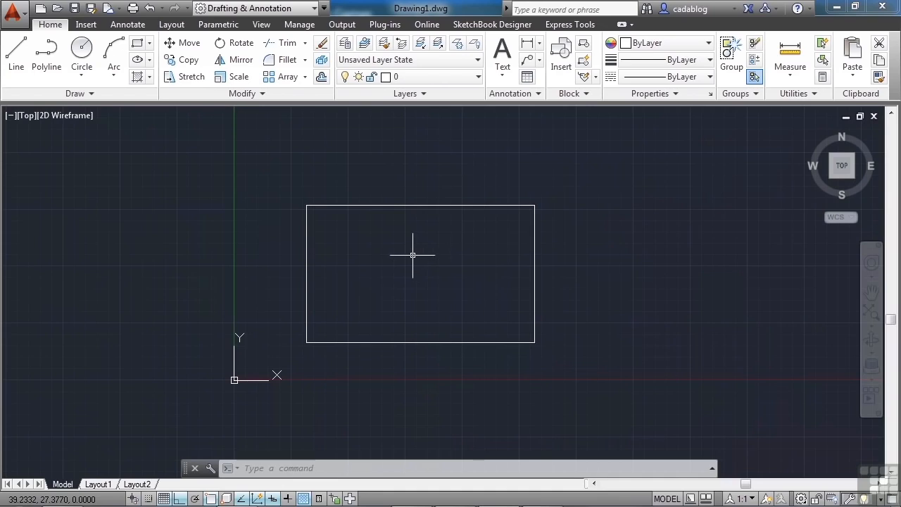
{"action": "scroll", "coordinate": [372, 264], "scroll_direction": "up", "scroll_amount": 2}
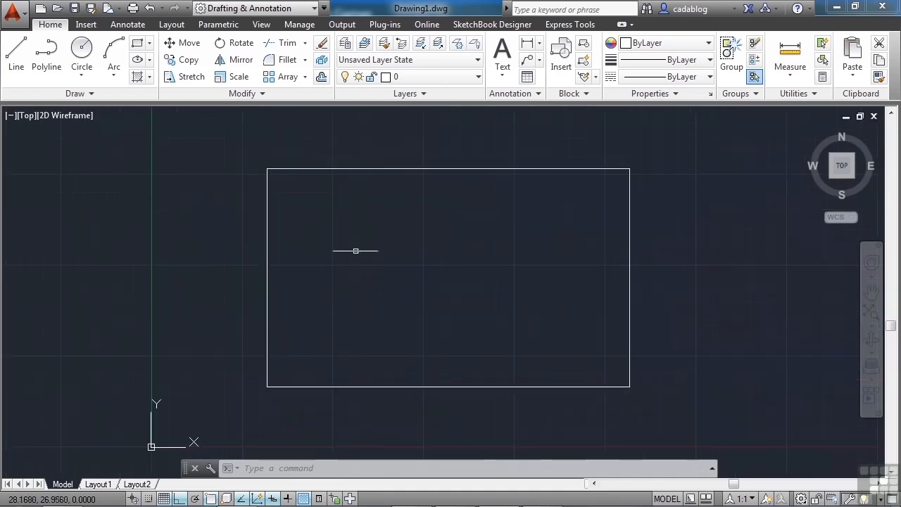
Offset the rectangle inward by .5 to form the walls.
{"action": "left_click", "coordinate": [322, 79]}
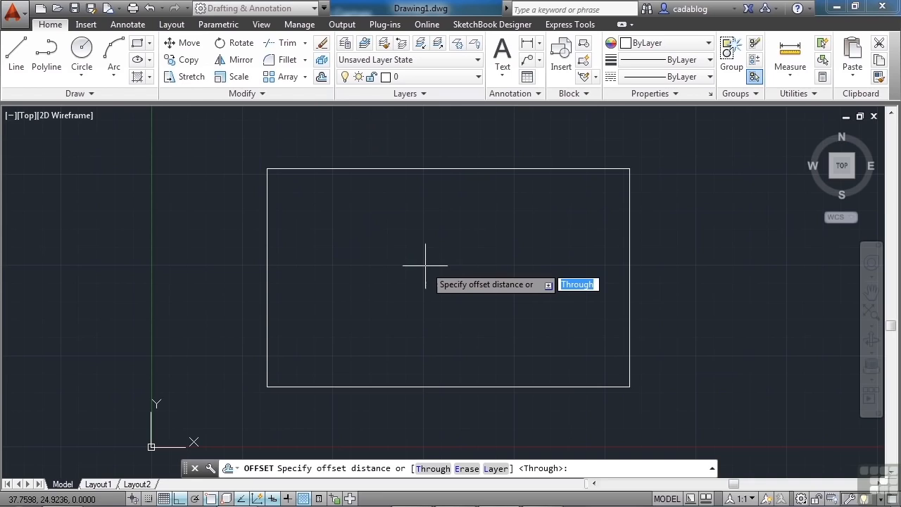
{"action": "type", "text": ".5"}
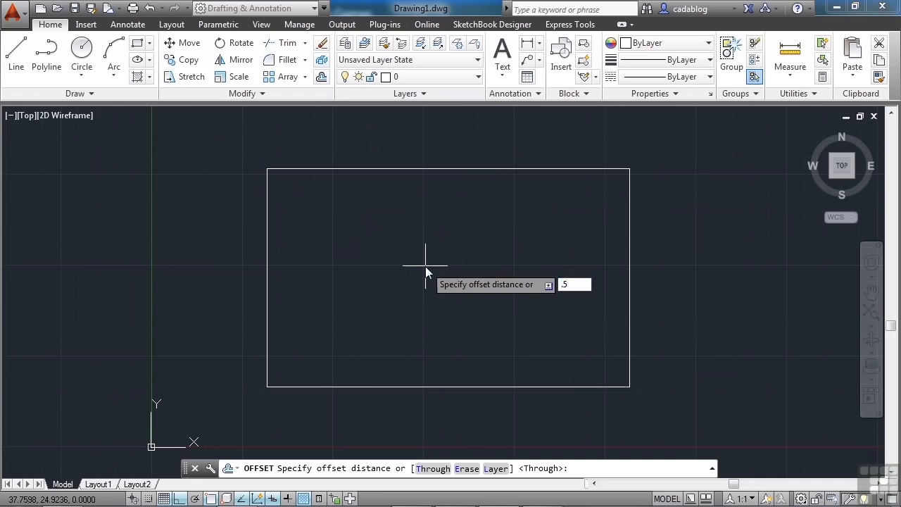
{"action": "key", "text": "Return"}
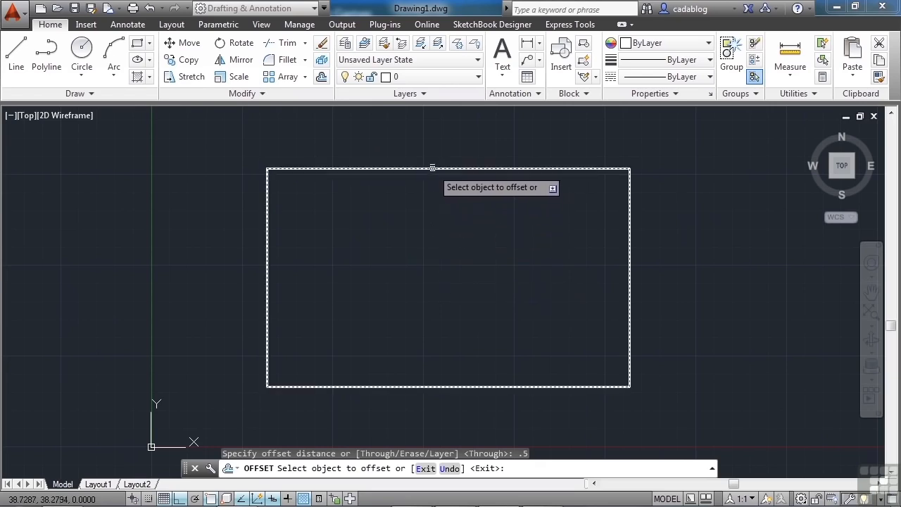
{"action": "left_click", "coordinate": [432, 168]}
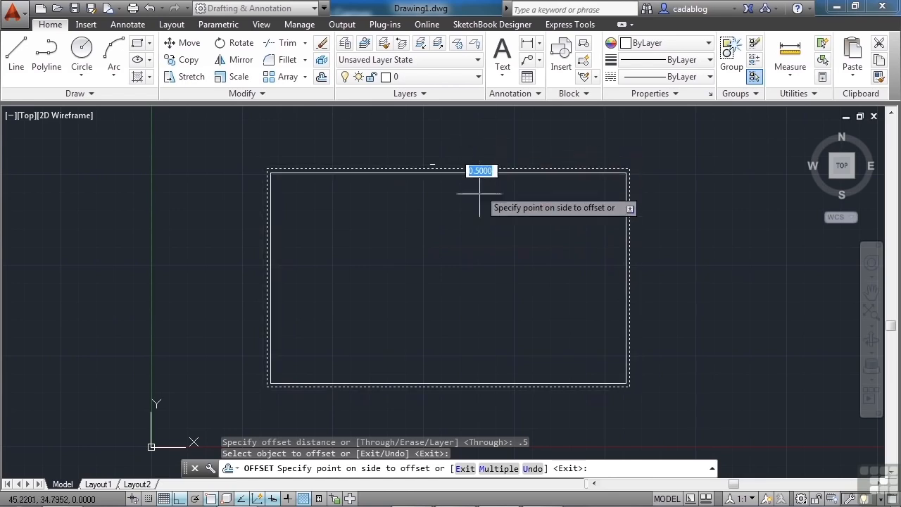
{"action": "left_click", "coordinate": [466, 241]}
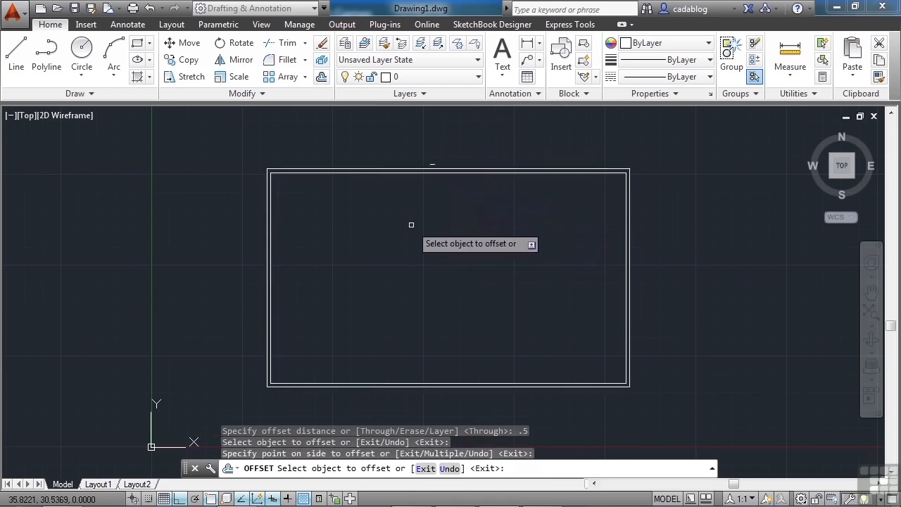
{"action": "key", "text": "Escape"}
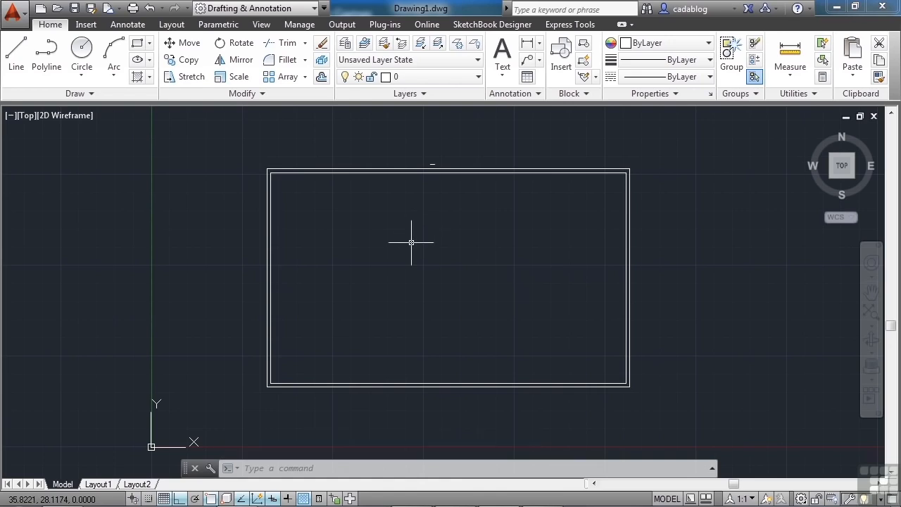
Insert the architectural Door - Imperial block from the tool palettes inside the inner rectangle.
{"action": "key", "text": "ctrl+3"}
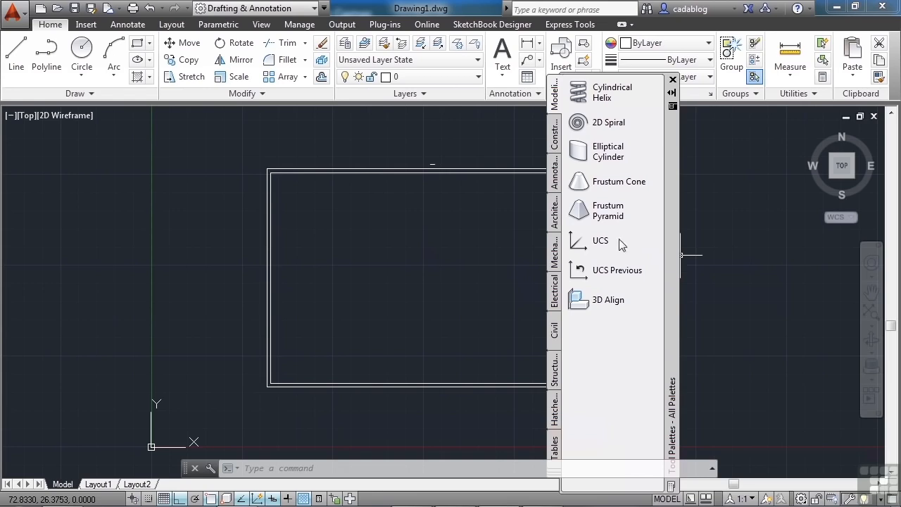
{"action": "left_click", "coordinate": [555, 223]}
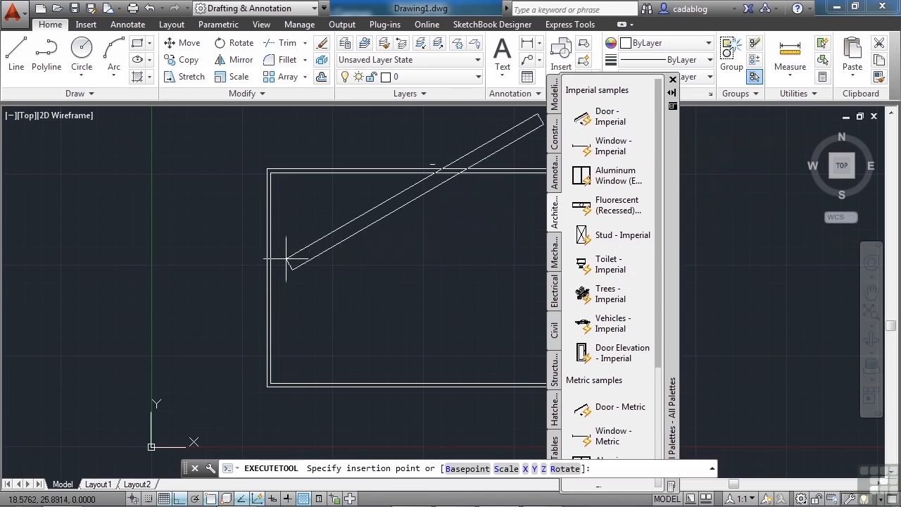
{"action": "left_click", "coordinate": [333, 277]}
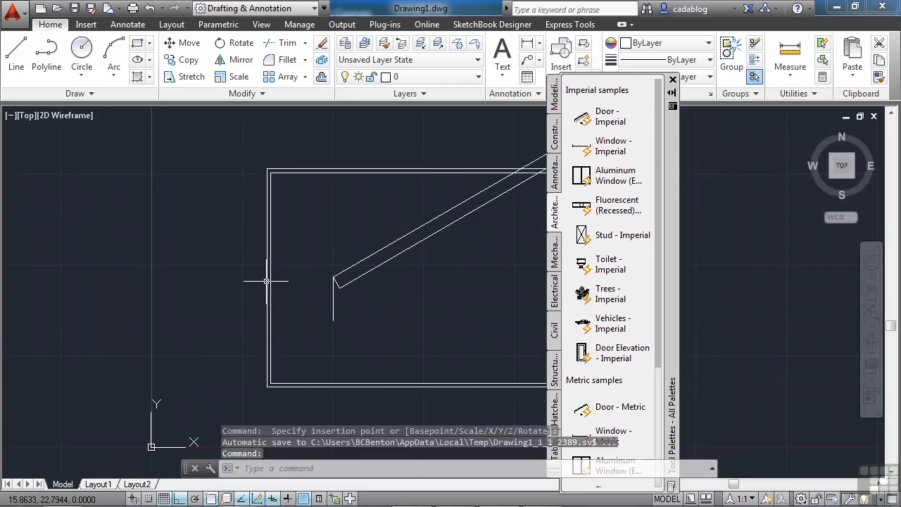
Scale the inserted door block by a factor of 1/12 from a base point just below its door leaf.
{"action": "scroll", "coordinate": [406, 311], "scroll_direction": "down", "scroll_amount": 2}
{"action": "middle_click_drag", "start_coordinate": [444, 295], "coordinate": [337, 284]}
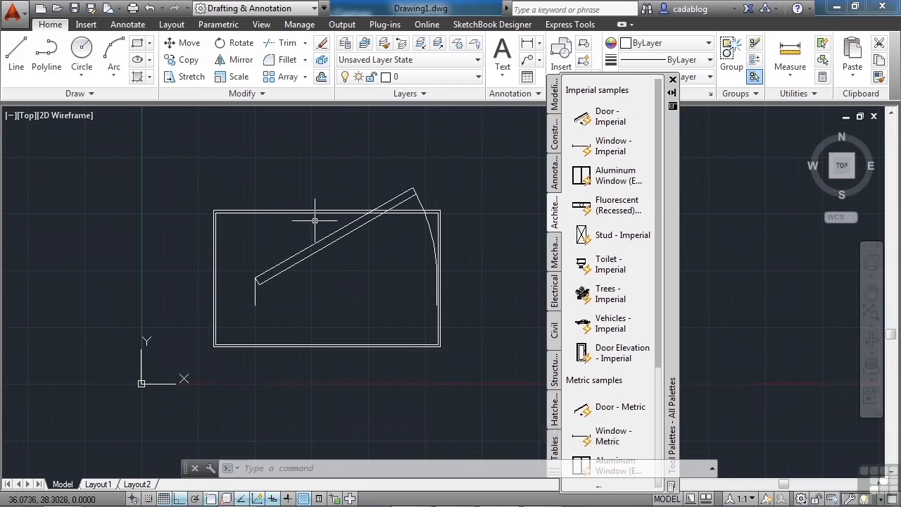
{"action": "left_click", "coordinate": [239, 82]}
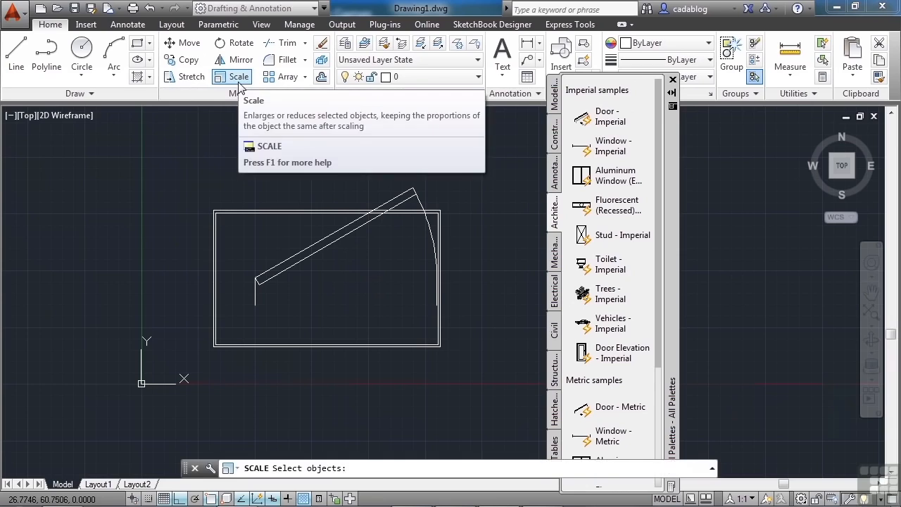
{"action": "left_click", "coordinate": [316, 243]}
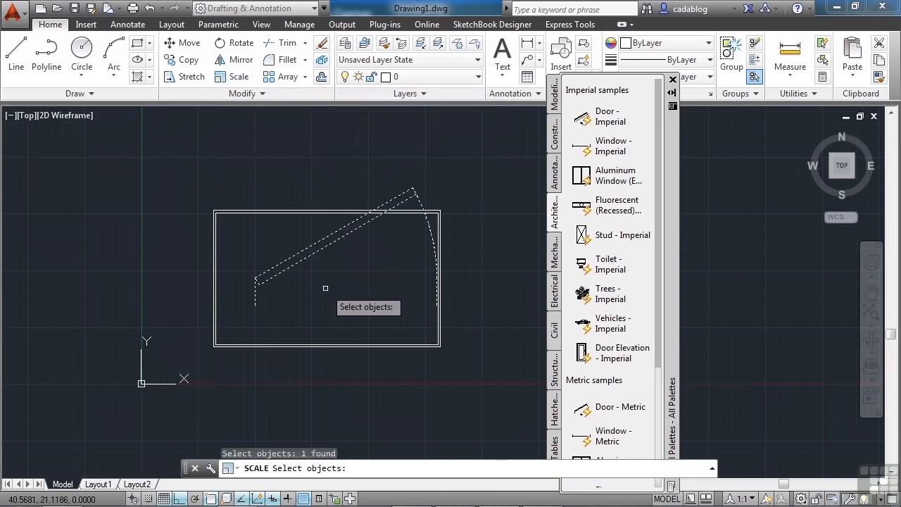
{"action": "key", "text": "Return"}
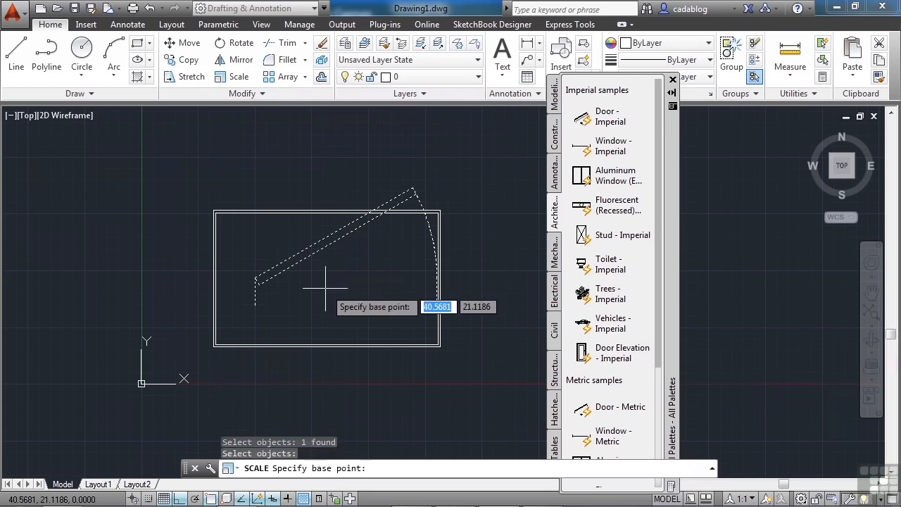
{"action": "left_click", "coordinate": [289, 287]}
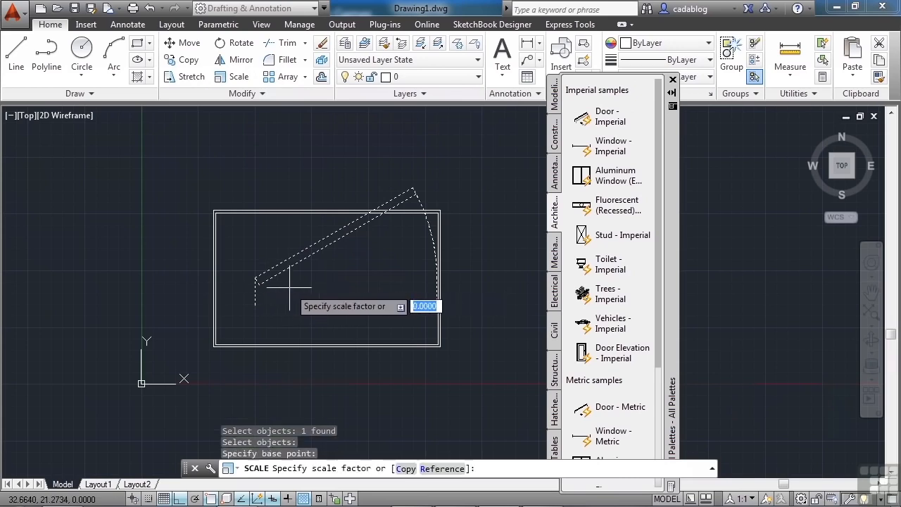
{"action": "type", "text": "1/12"}
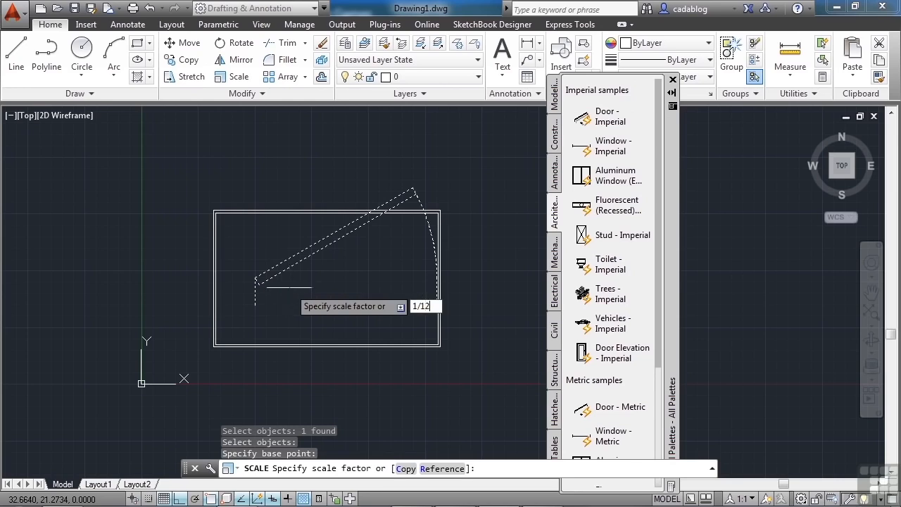
{"action": "key", "text": "Return"}
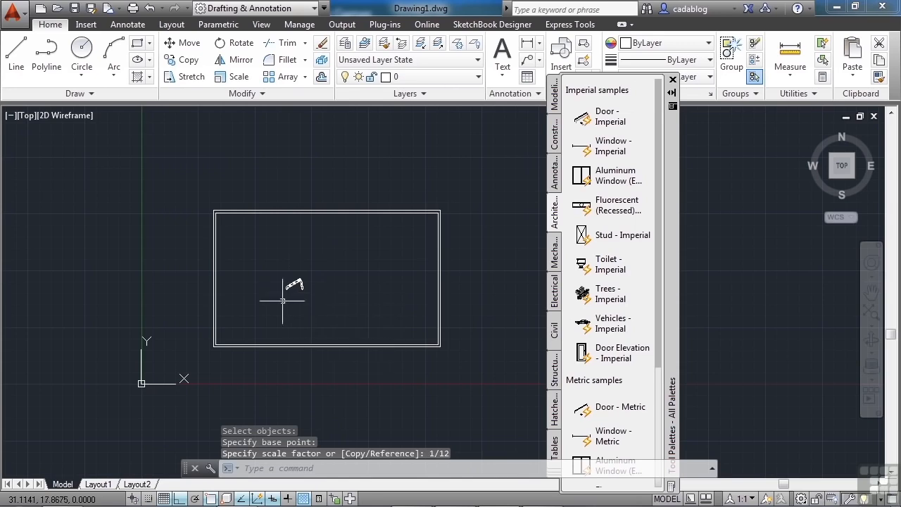
Move the door block from the lower endpoint of its hinge-side jamb onto the outer line of the bottom wall, using Nearest snap with Ortho off.
{"action": "scroll", "coordinate": [290, 303], "scroll_direction": "up", "scroll_amount": 4}
{"action": "scroll", "coordinate": [290, 303], "scroll_direction": "down", "scroll_amount": 2}
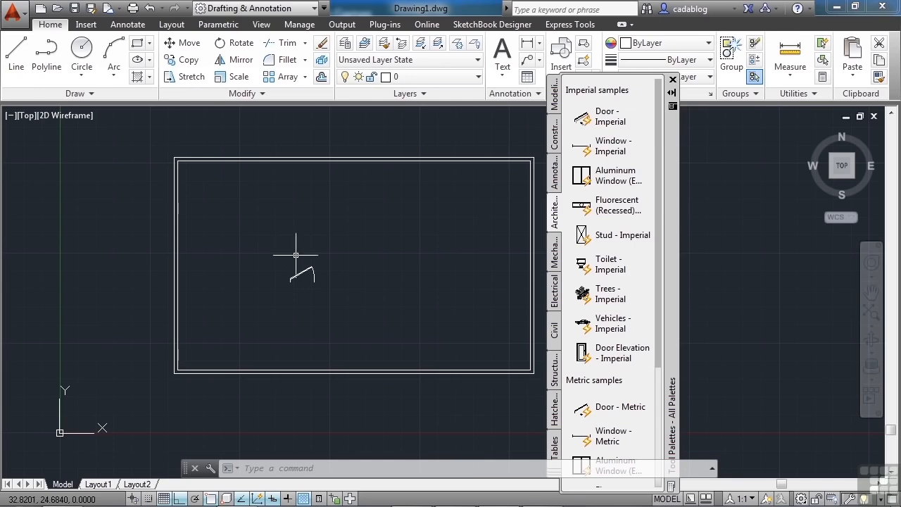
{"action": "type", "text": "M"}
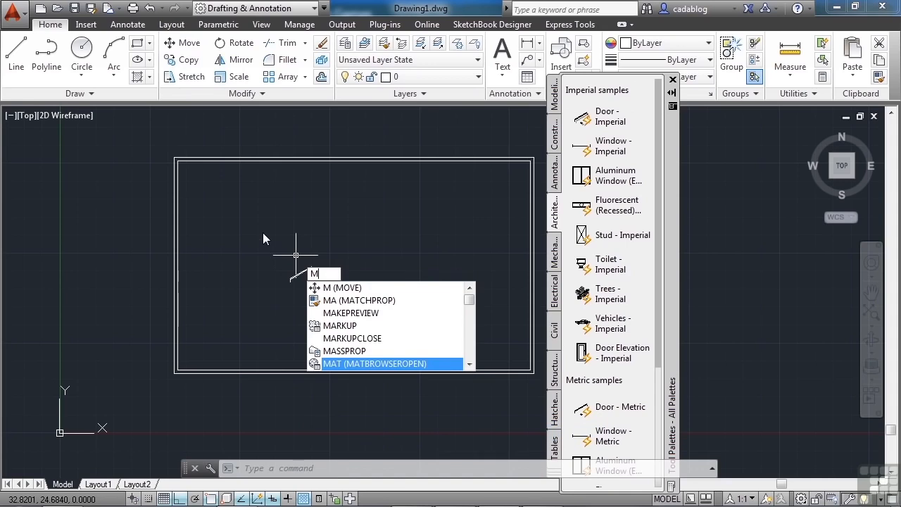
{"action": "key", "text": "Return"}
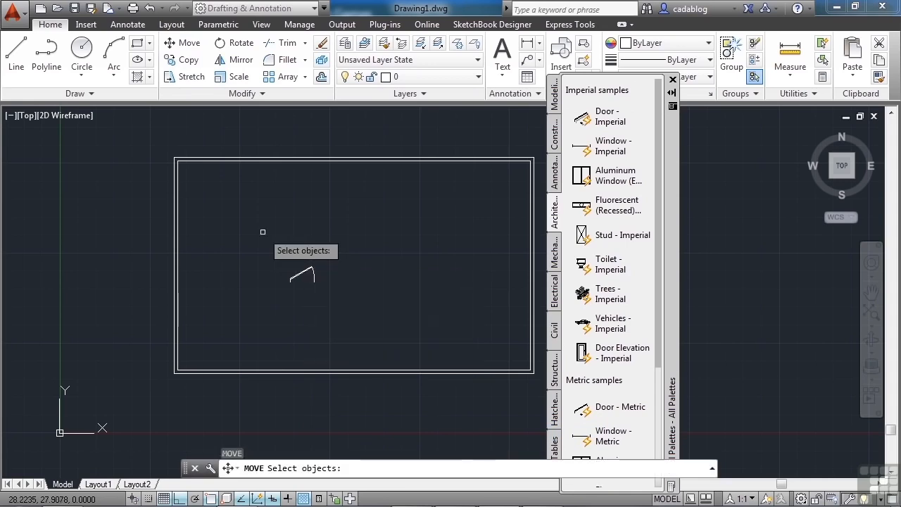
{"action": "left_click", "coordinate": [305, 266]}
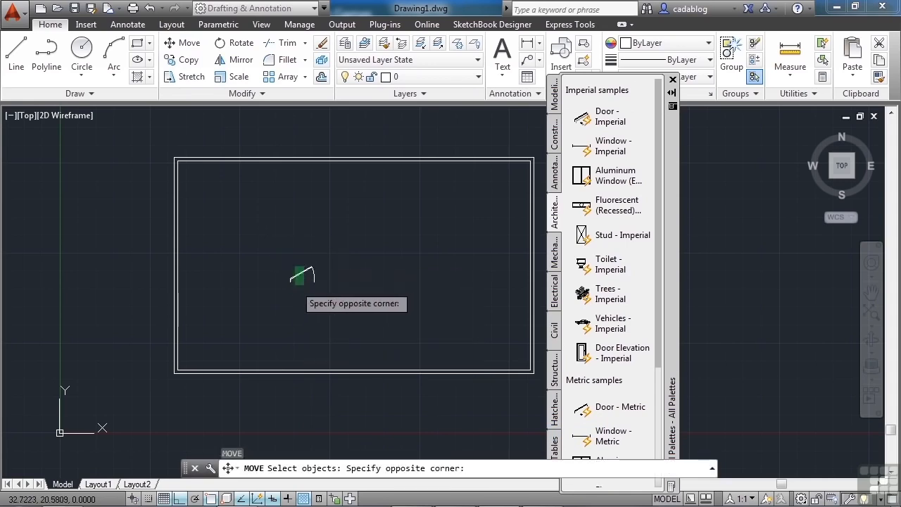
{"action": "left_click", "coordinate": [298, 273]}
{"action": "scroll", "coordinate": [303, 272], "scroll_direction": "up", "scroll_amount": 5}
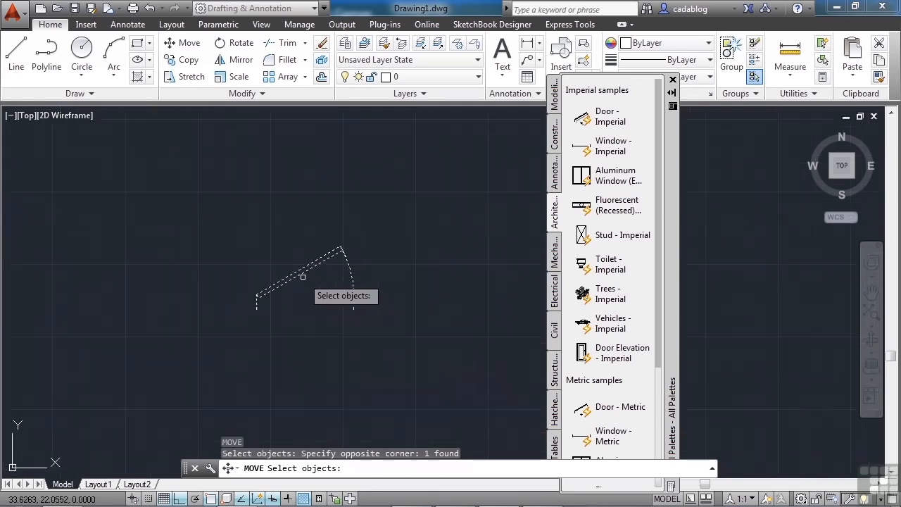
{"action": "left_click", "coordinate": [316, 263]}
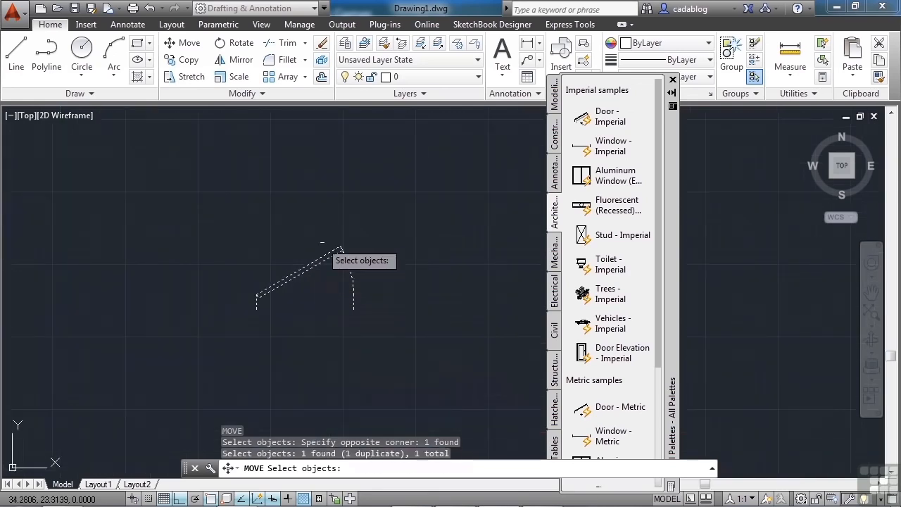
{"action": "left_click", "coordinate": [327, 210]}
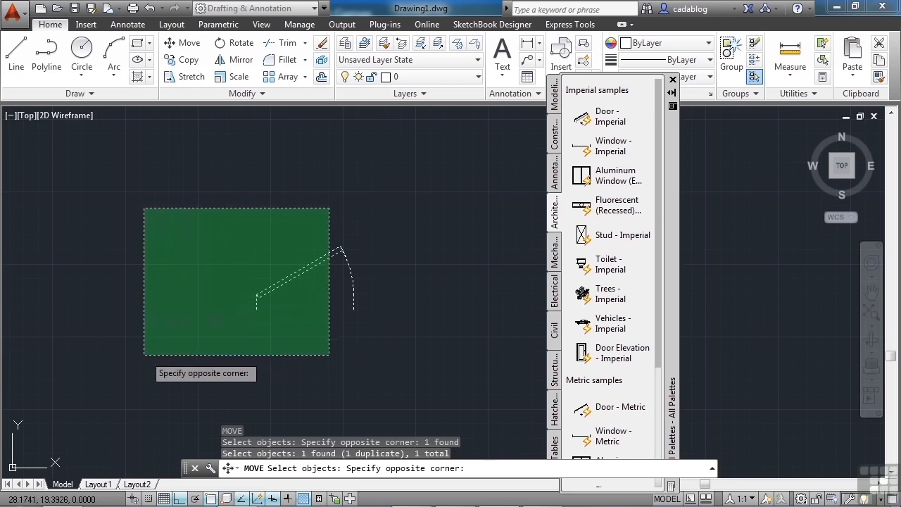
{"action": "left_click", "coordinate": [144, 354]}
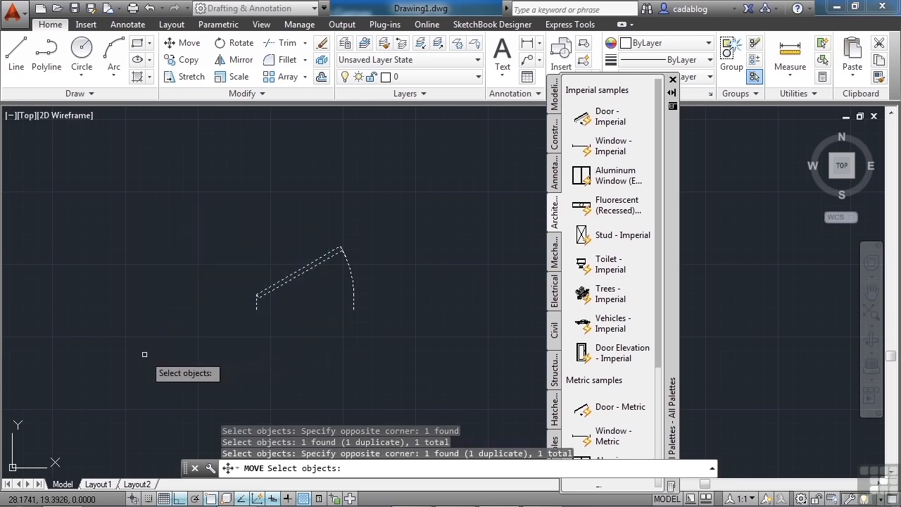
{"action": "key", "text": "Return"}
{"action": "type", "text": "end"}
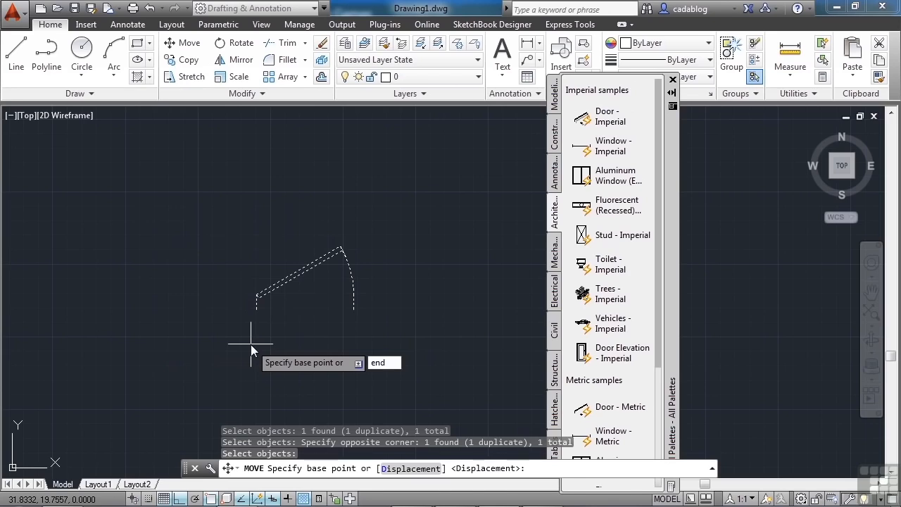
{"action": "key", "text": "Return"}
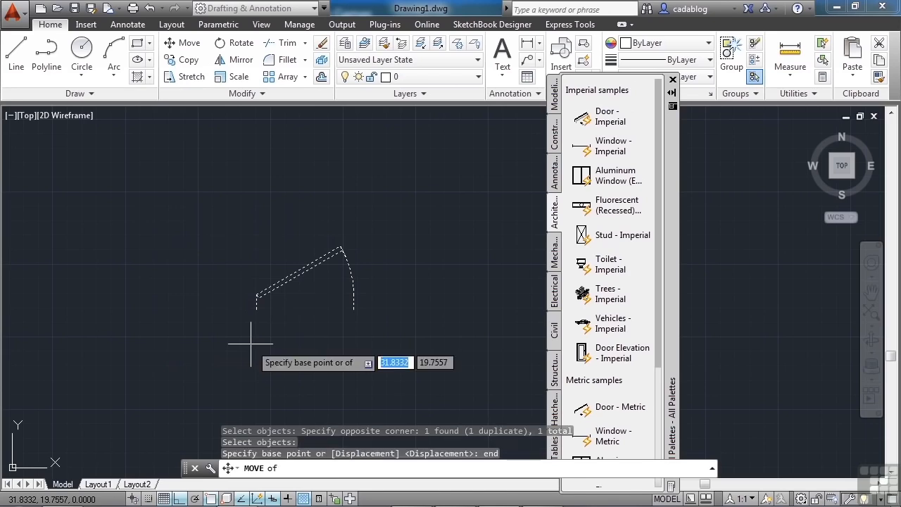
{"action": "scroll", "coordinate": [248, 321], "scroll_direction": "up", "scroll_amount": 3}
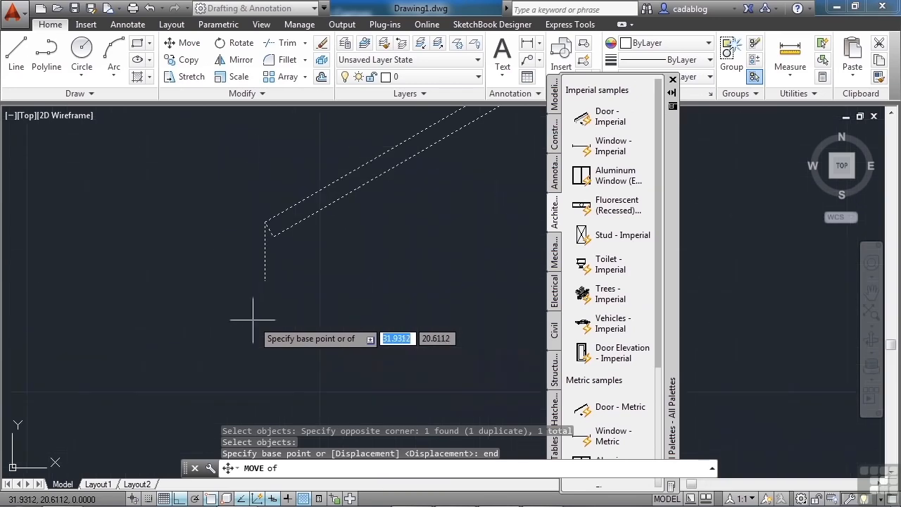
{"action": "left_click", "coordinate": [265, 281]}
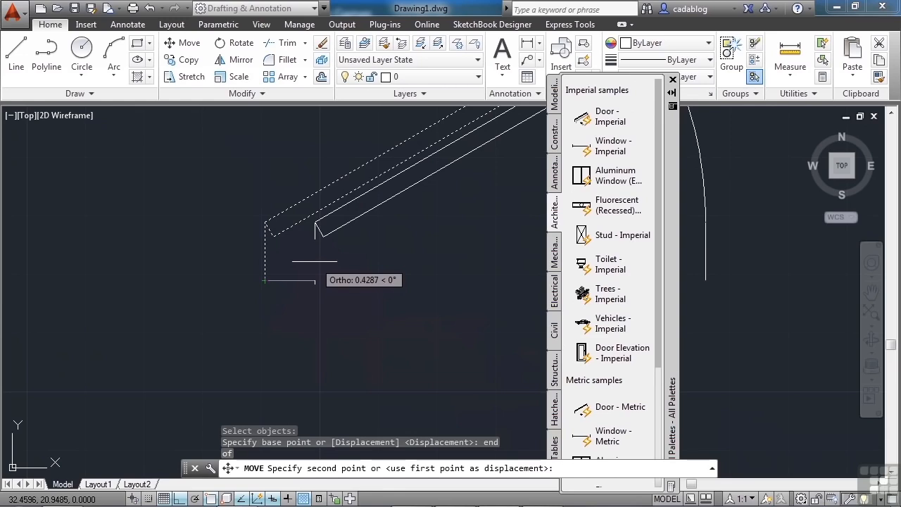
{"action": "key", "text": "F8"}
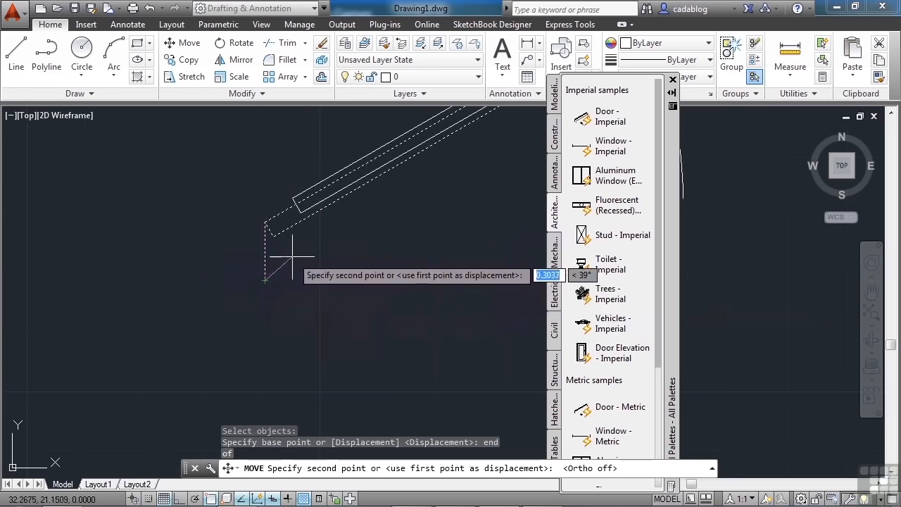
{"action": "scroll", "coordinate": [312, 243], "scroll_direction": "down", "scroll_amount": 6}
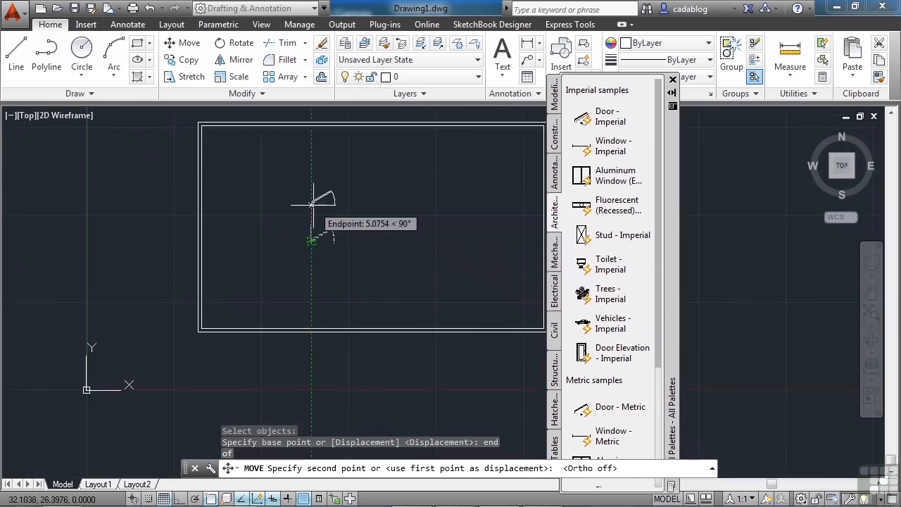
{"action": "scroll", "coordinate": [326, 342], "scroll_direction": "up", "scroll_amount": 4}
{"action": "scroll", "coordinate": [326, 342], "scroll_direction": "up", "scroll_amount": 3}
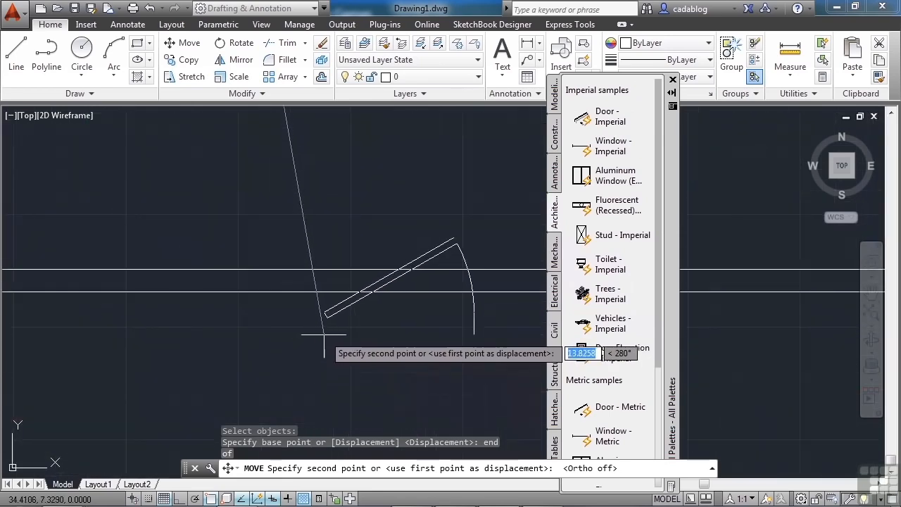
{"action": "type", "text": "nea"}
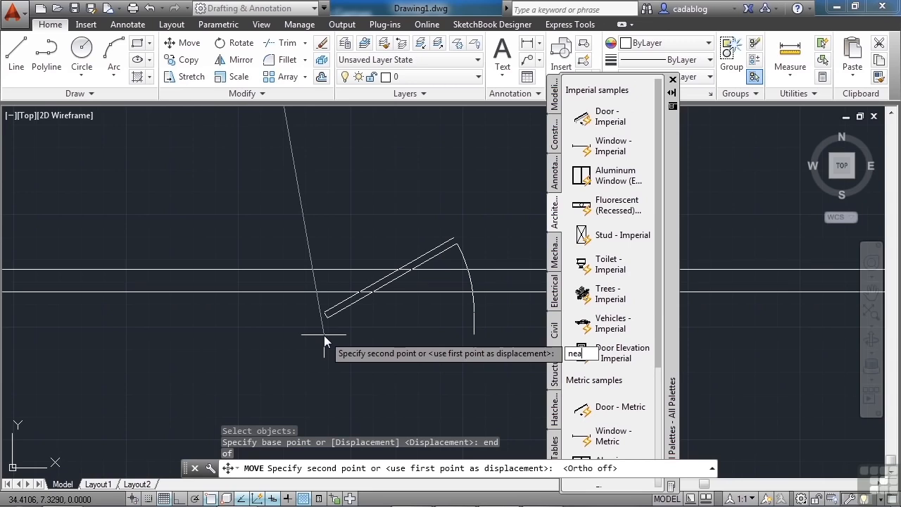
{"action": "key", "text": "Return"}
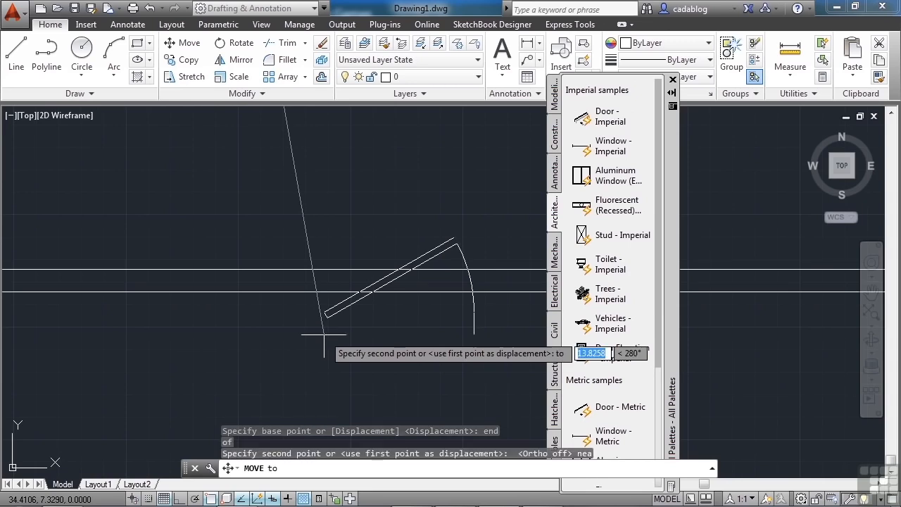
{"action": "left_click", "coordinate": [320, 291]}
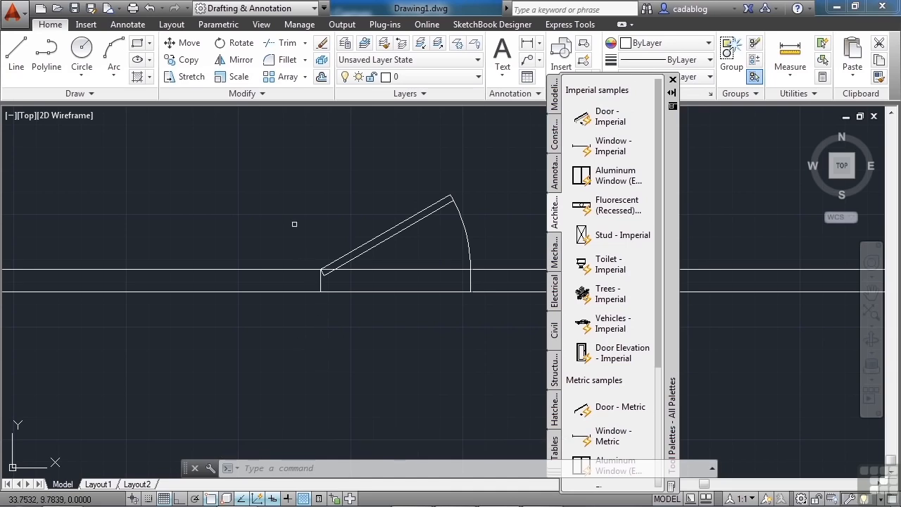
Trim away both lines of the bottom wall between the door's jambs to open the doorway.
{"action": "left_click", "coordinate": [286, 43]}
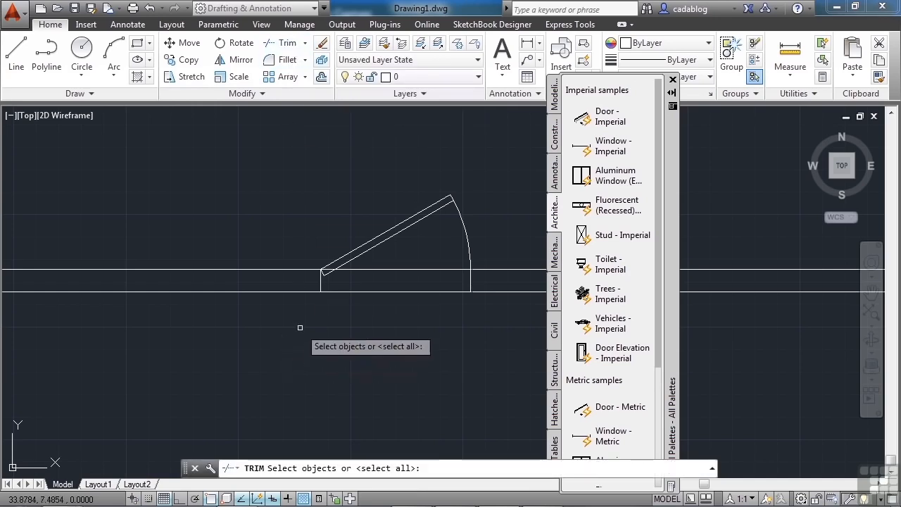
{"action": "left_click", "coordinate": [262, 357]}
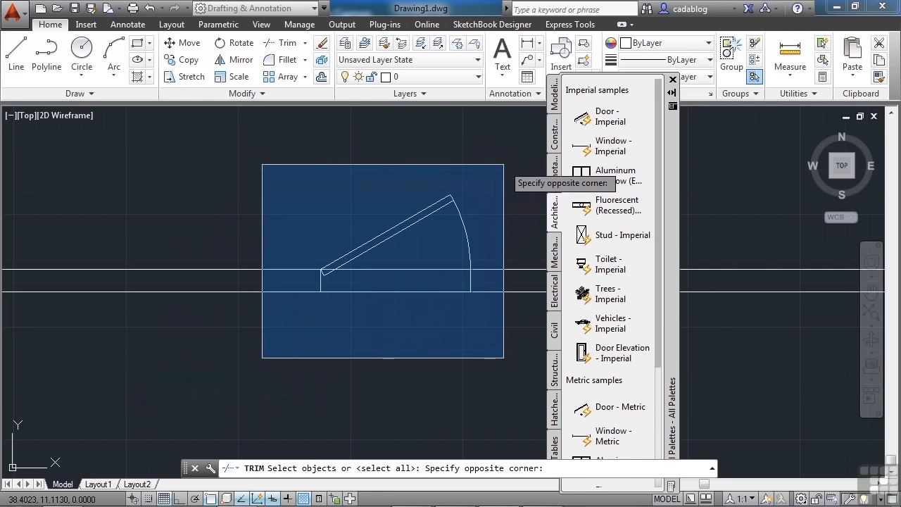
{"action": "left_click", "coordinate": [508, 162]}
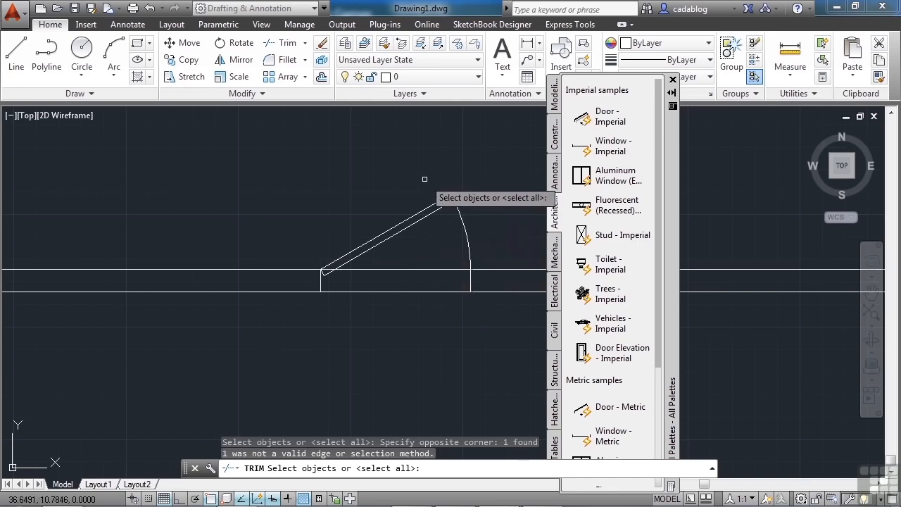
{"action": "key", "text": "Return"}
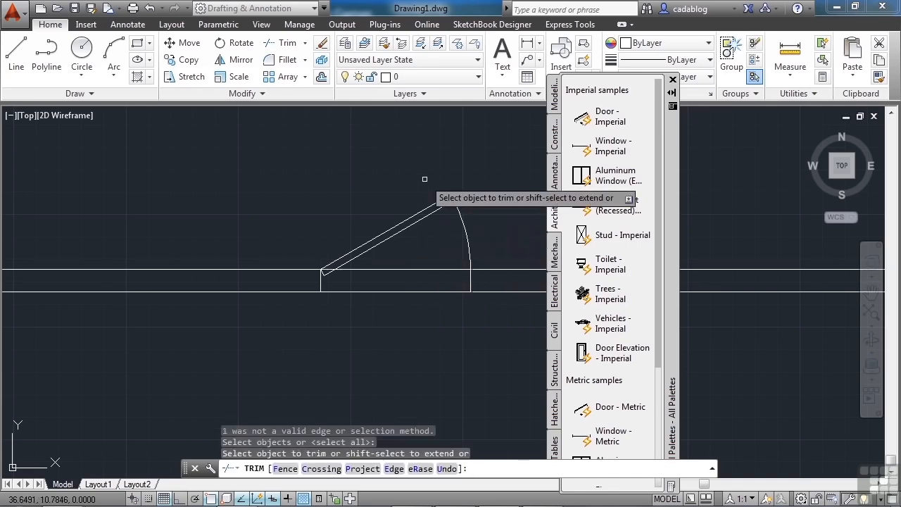
{"action": "left_click", "coordinate": [398, 271]}
{"action": "left_click", "coordinate": [394, 290]}
{"action": "scroll", "coordinate": [325, 271], "scroll_direction": "up", "scroll_amount": 10}
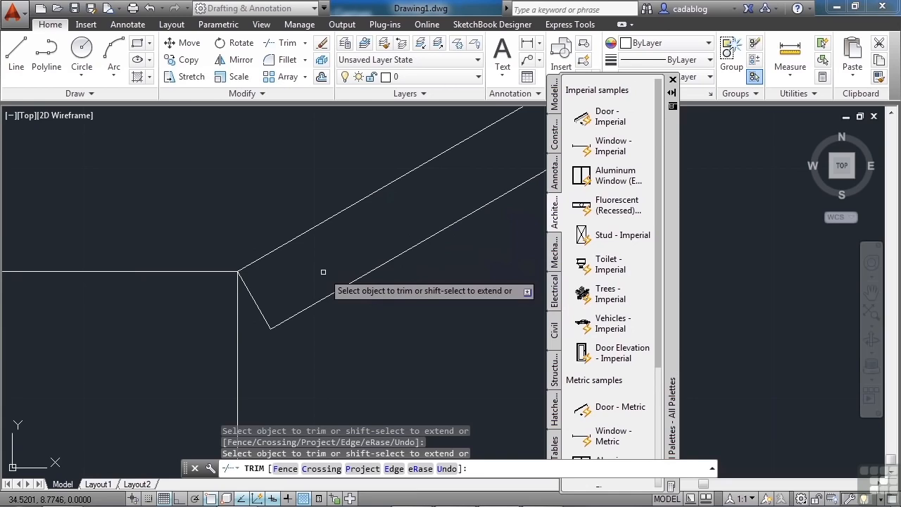
{"action": "scroll", "coordinate": [323, 272], "scroll_direction": "down", "scroll_amount": 8}
{"action": "right_click", "coordinate": [356, 314]}
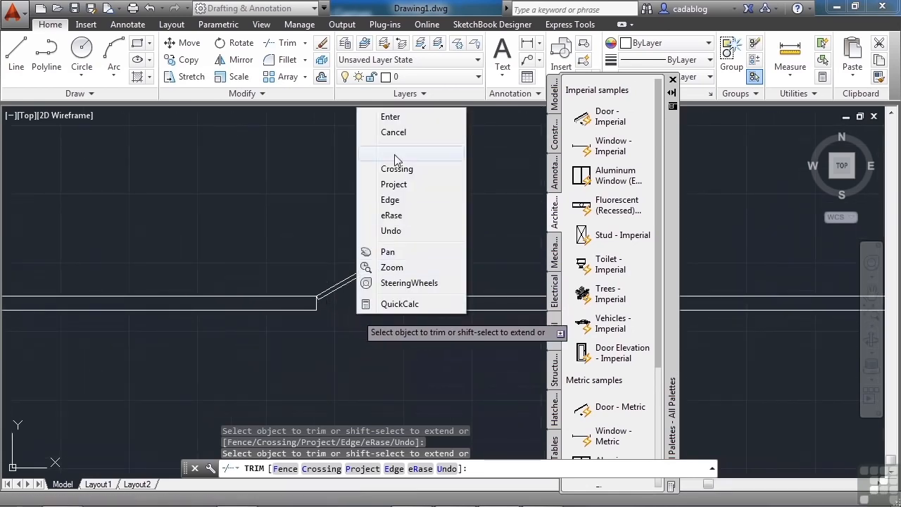
{"action": "left_click", "coordinate": [392, 117]}
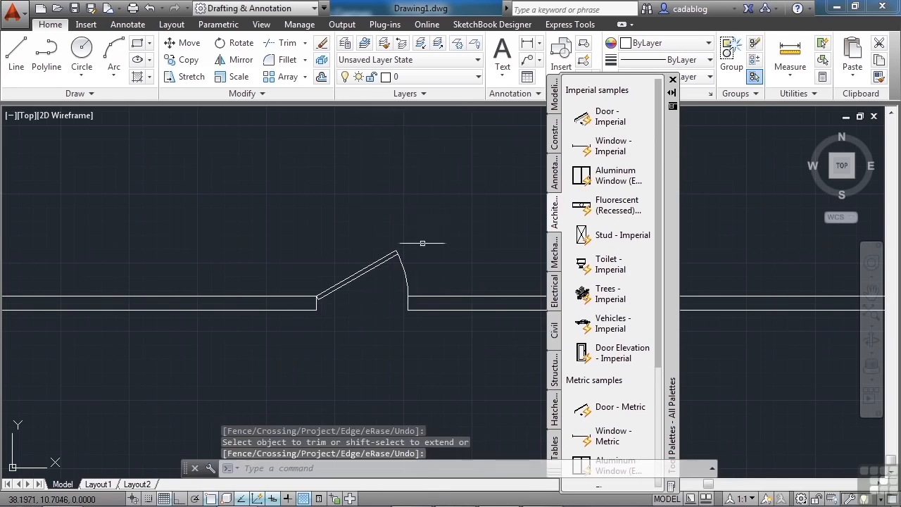
Add the multiline text "Garage" in a box about 10 units wide inside the room's upper-left corner.
{"action": "scroll", "coordinate": [362, 338], "scroll_direction": "down", "scroll_amount": 5}
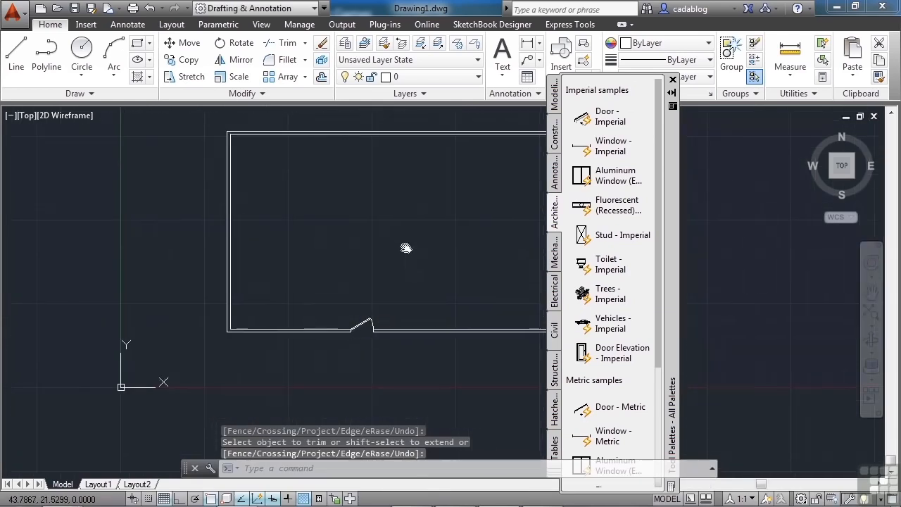
{"action": "middle_click_drag", "start_coordinate": [418, 246], "coordinate": [345, 257]}
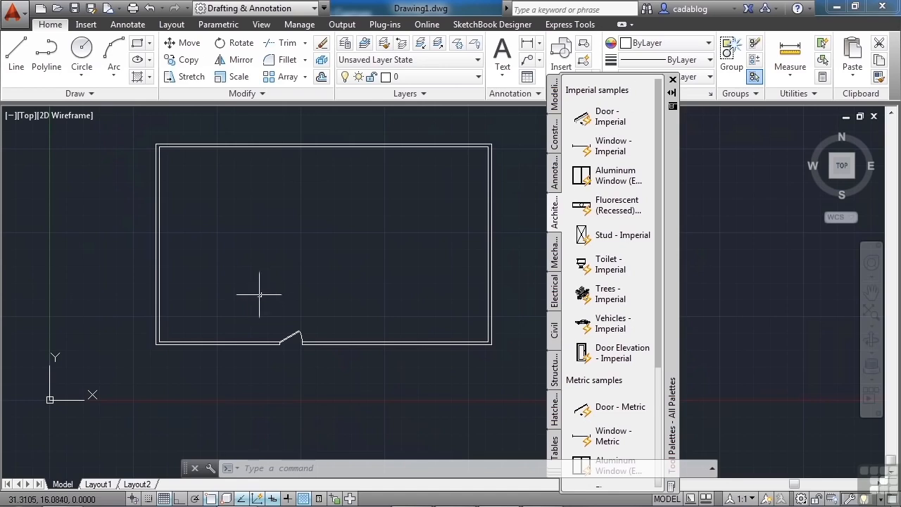
{"action": "left_click", "coordinate": [502, 52]}
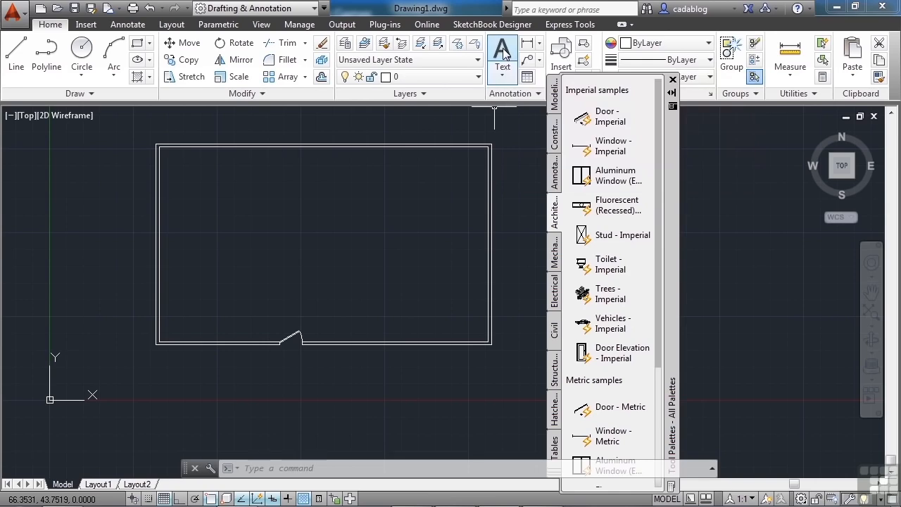
{"action": "left_click", "coordinate": [193, 172]}
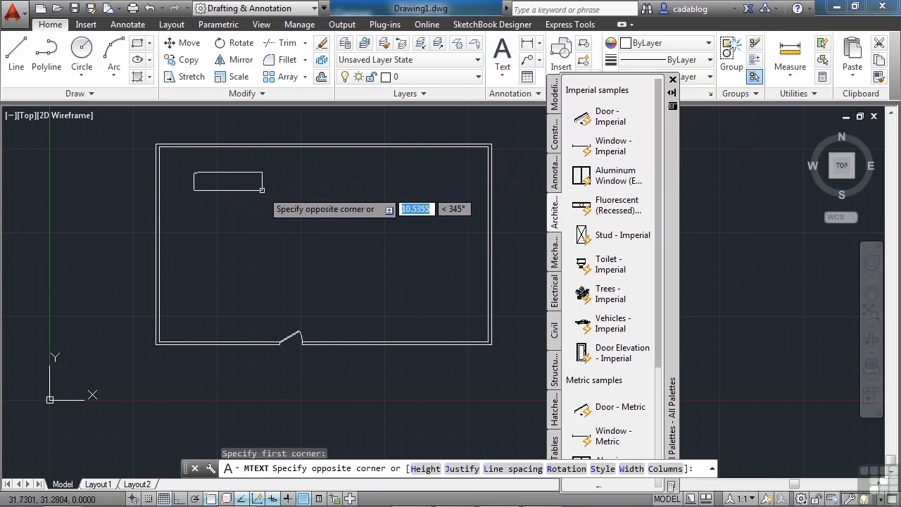
{"action": "left_click", "coordinate": [263, 190]}
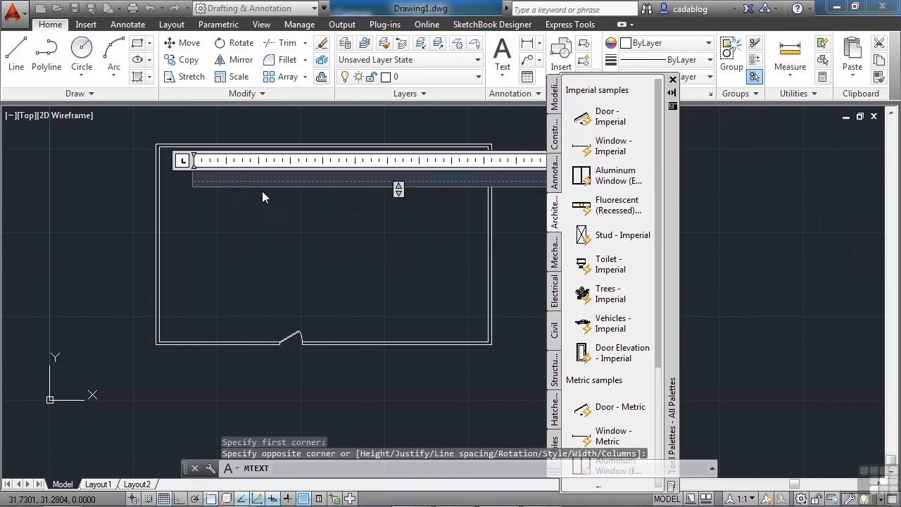
{"action": "type", "text": "Garage"}
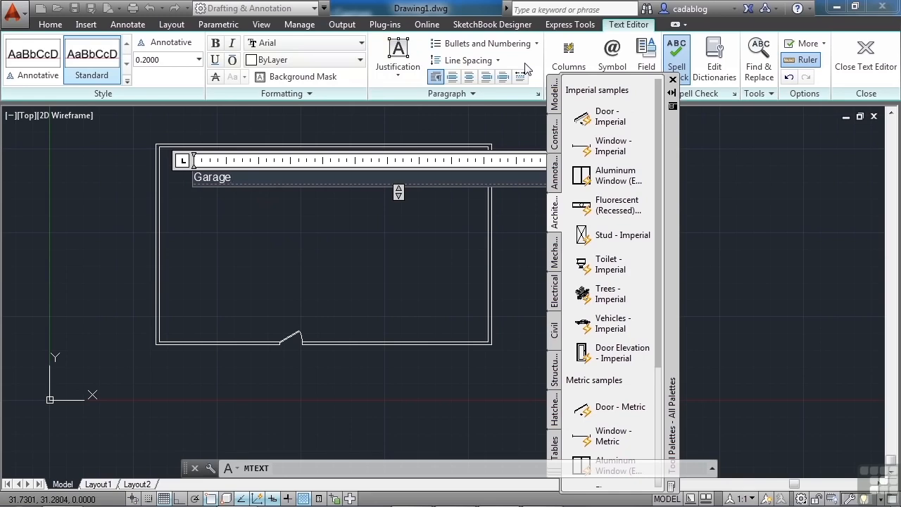
{"action": "left_click", "coordinate": [284, 211]}
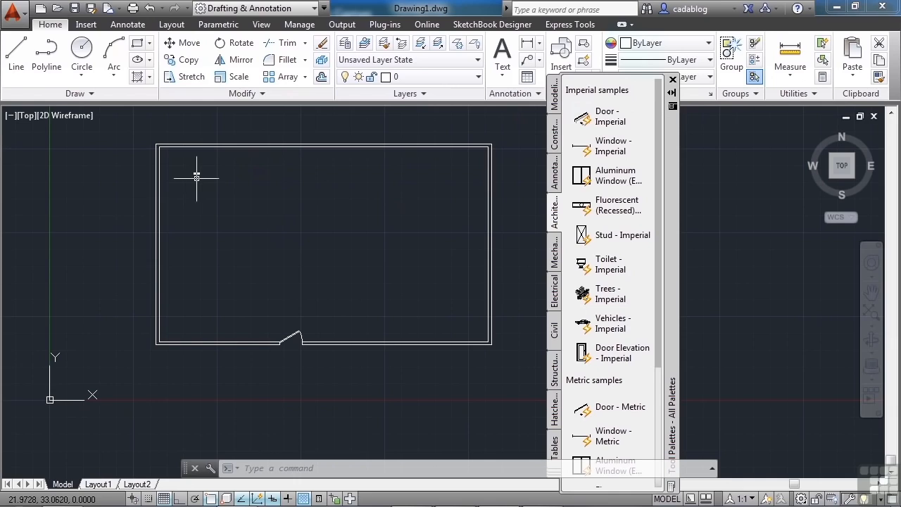
Enlarge the "Garage" text with Scale from a base point just below its left end, setting the factor freehand to a readable size.
{"action": "left_click", "coordinate": [223, 162]}
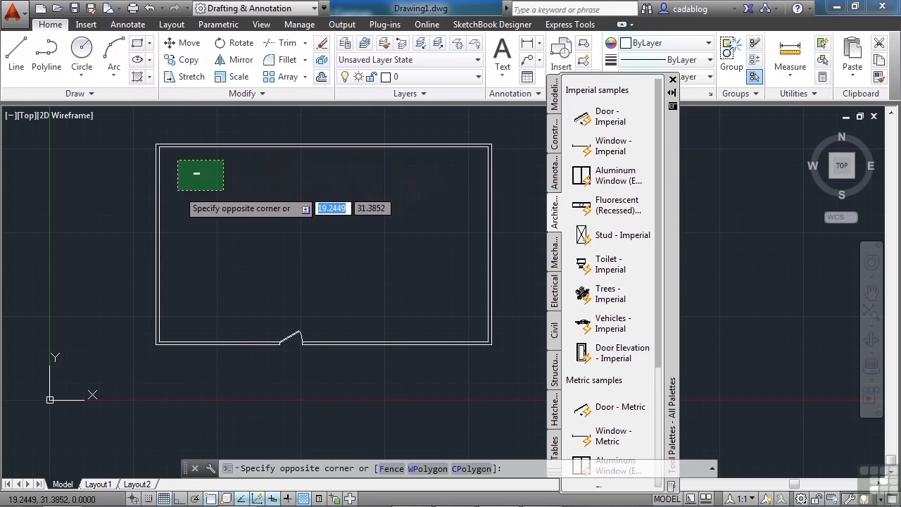
{"action": "left_click", "coordinate": [178, 189]}
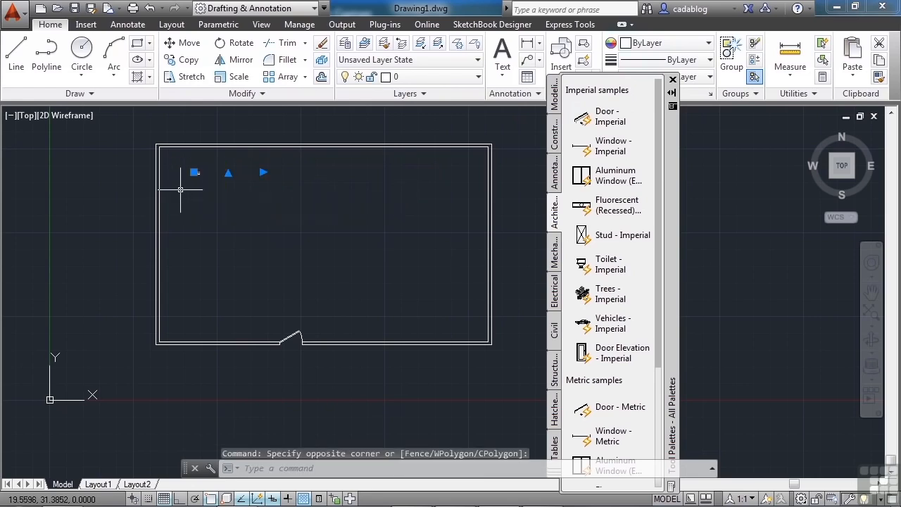
{"action": "left_click", "coordinate": [238, 78]}
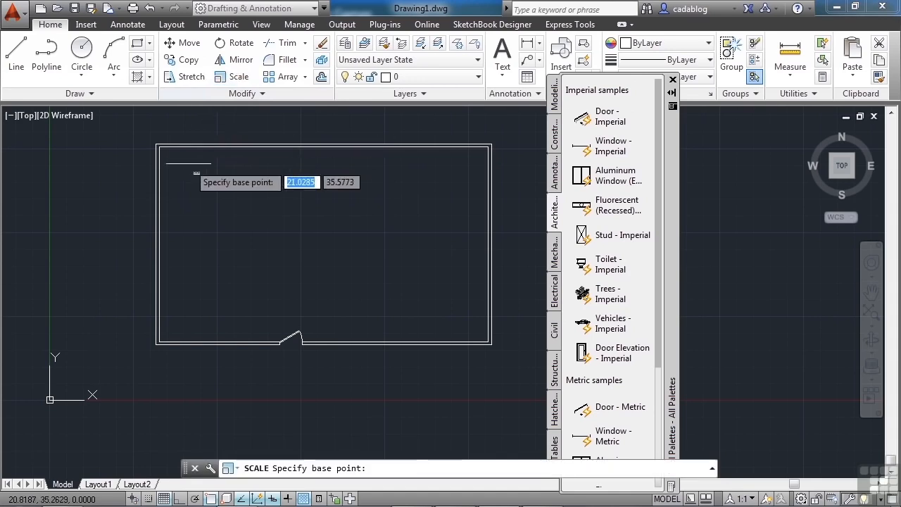
{"action": "scroll", "coordinate": [187, 176], "scroll_direction": "up", "scroll_amount": 5}
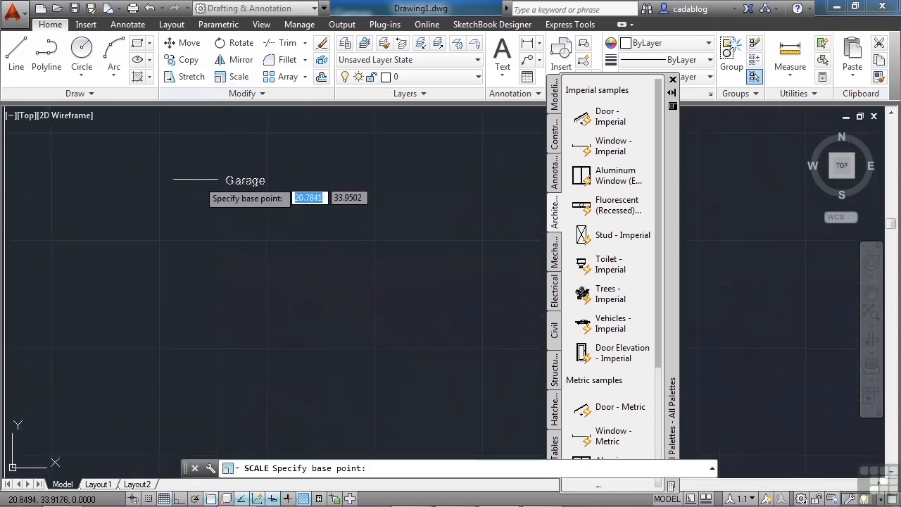
{"action": "left_click", "coordinate": [212, 183]}
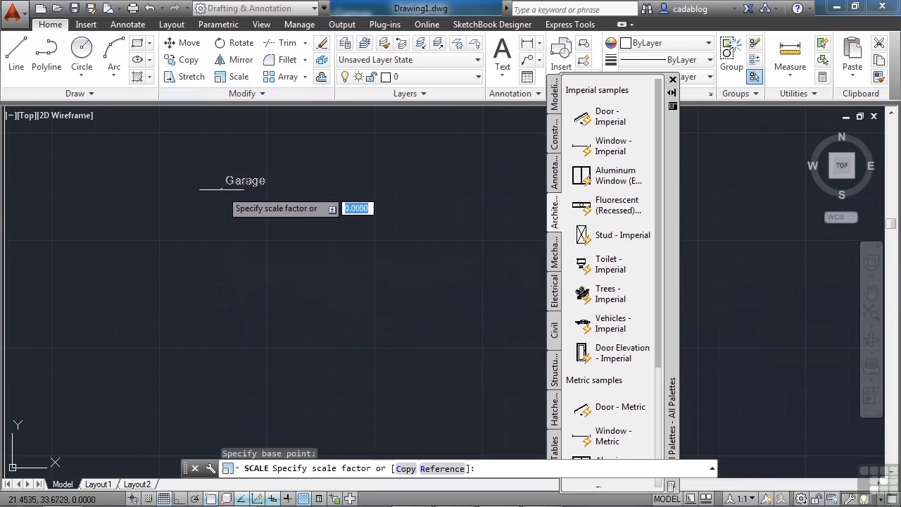
{"action": "scroll", "coordinate": [224, 190], "scroll_direction": "down", "scroll_amount": 2}
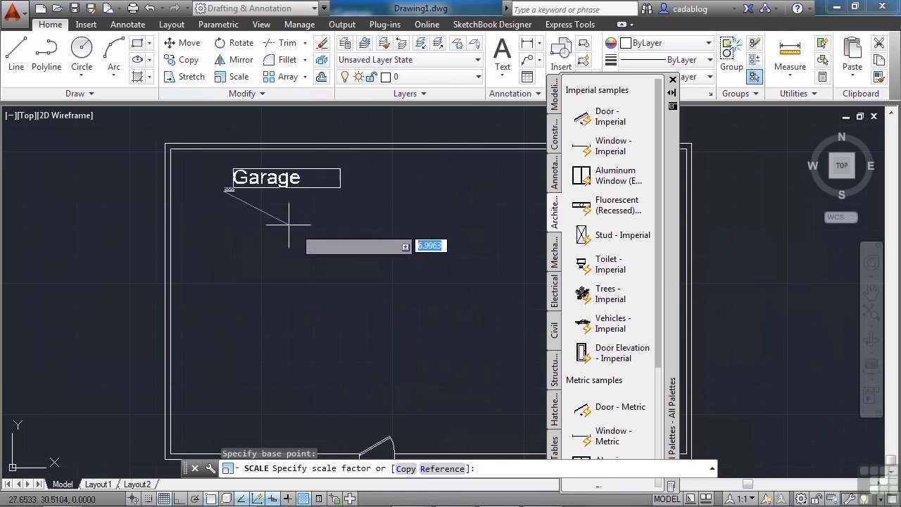
{"action": "left_click", "coordinate": [312, 226]}
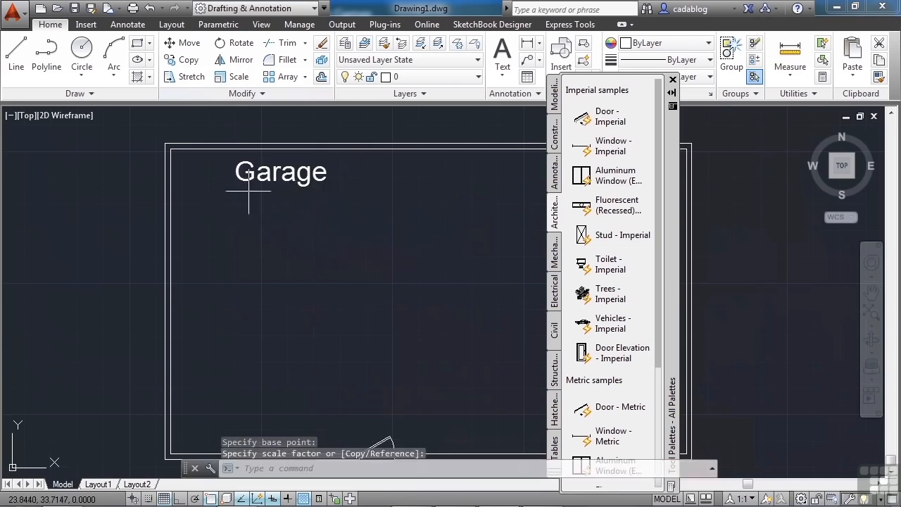
{"action": "scroll", "coordinate": [169, 172], "scroll_direction": "down", "scroll_amount": 2}
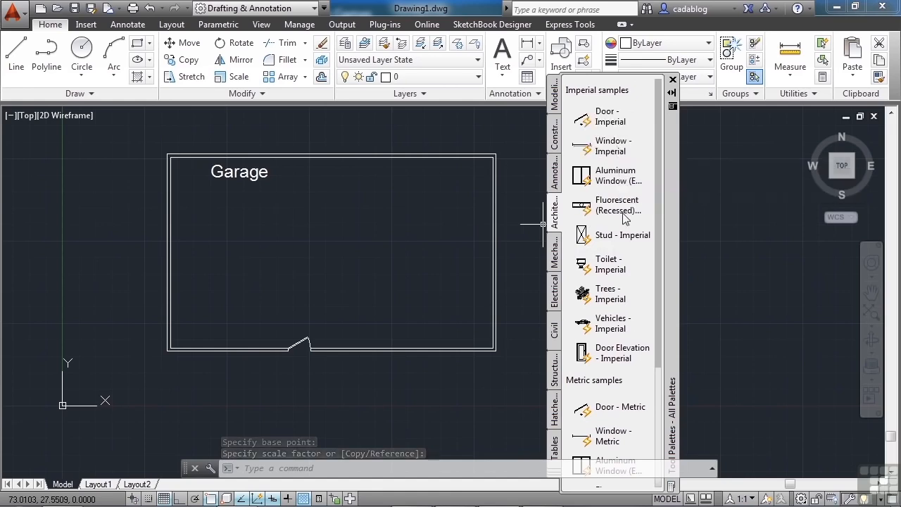
Insert the Vehicles - Imperial block in the lower-left part of the room and scale it by 1/12 from a point near the room's corner.
{"action": "left_click", "coordinate": [610, 325]}
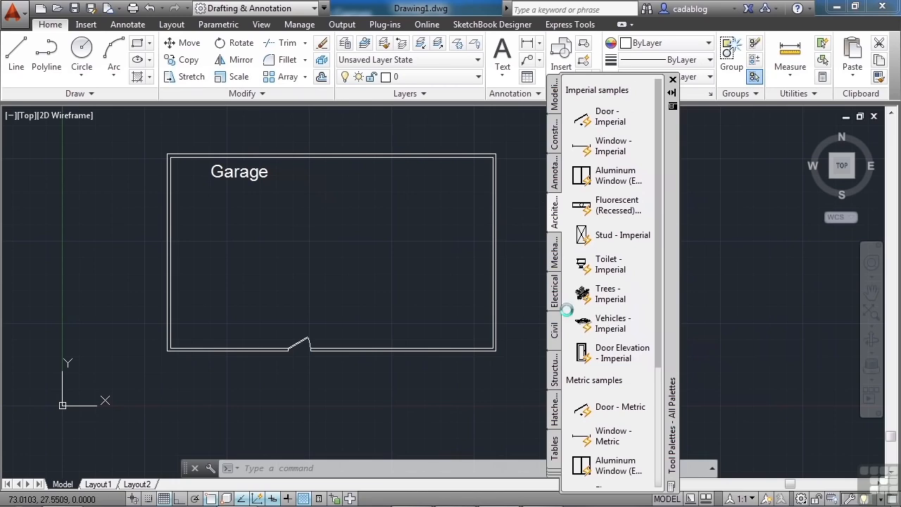
{"action": "left_click", "coordinate": [211, 295]}
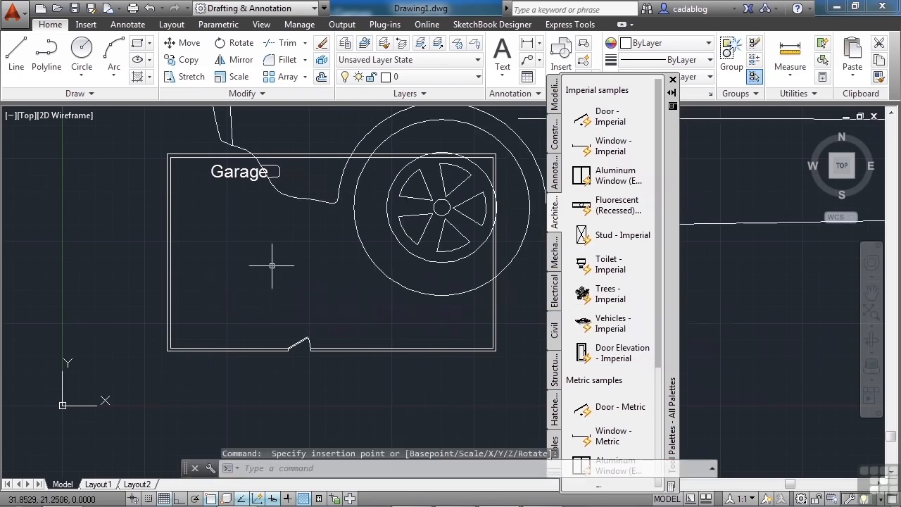
{"action": "left_click", "coordinate": [239, 77]}
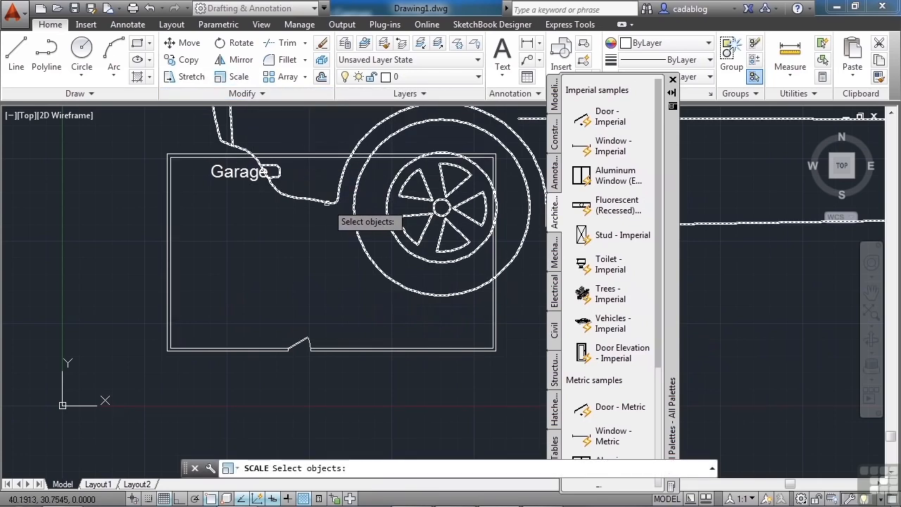
{"action": "left_click", "coordinate": [327, 203]}
{"action": "key", "text": "Return"}
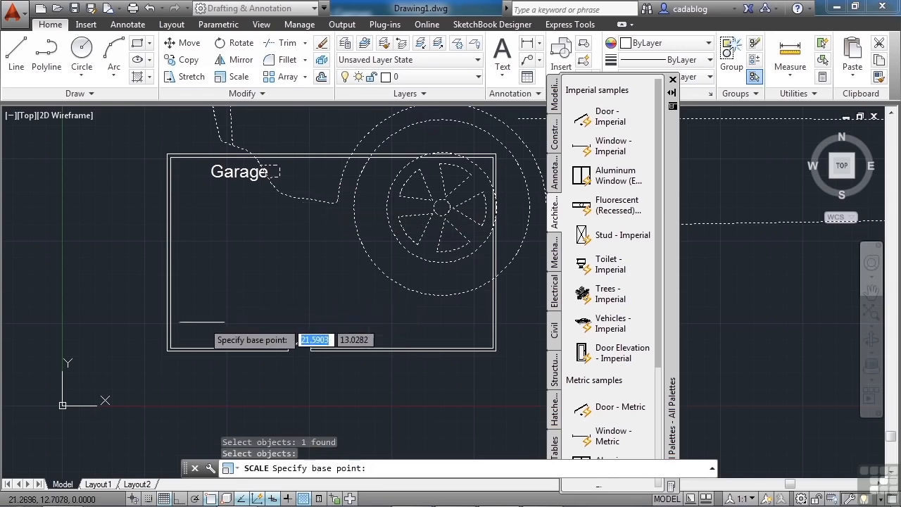
{"action": "left_click", "coordinate": [194, 322]}
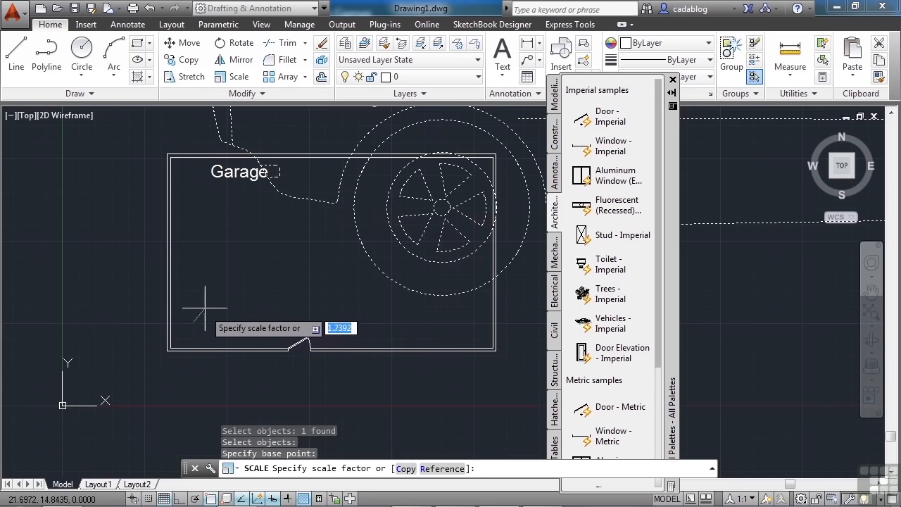
{"action": "type", "text": "1/12"}
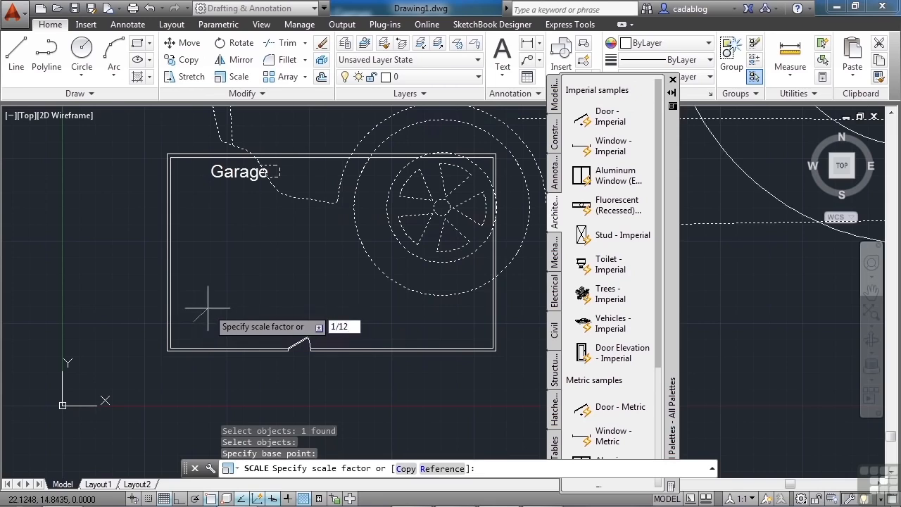
{"action": "key", "text": "Return"}
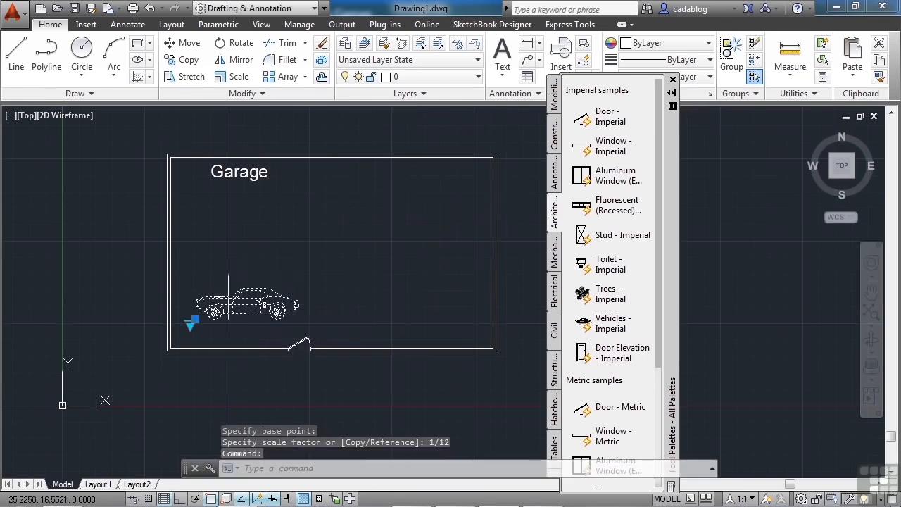
Switch the inserted vehicle block to its Sports Car (Top) view and deselect it.
{"action": "scroll", "coordinate": [193, 321], "scroll_direction": "up", "scroll_amount": 7}
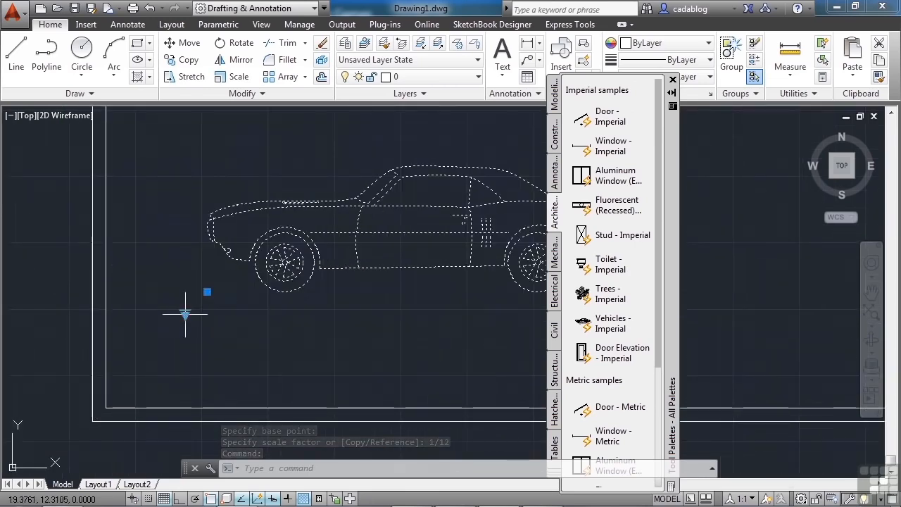
{"action": "left_click", "coordinate": [185, 314]}
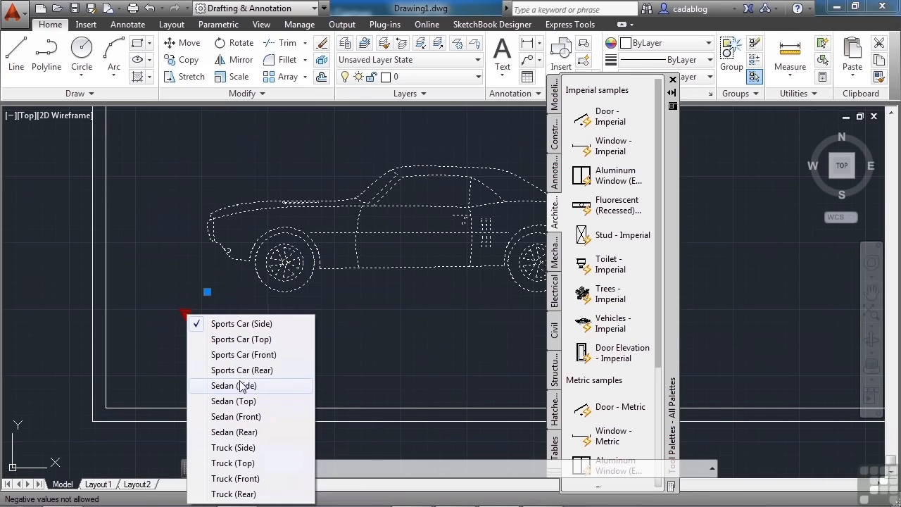
{"action": "left_click", "coordinate": [242, 339]}
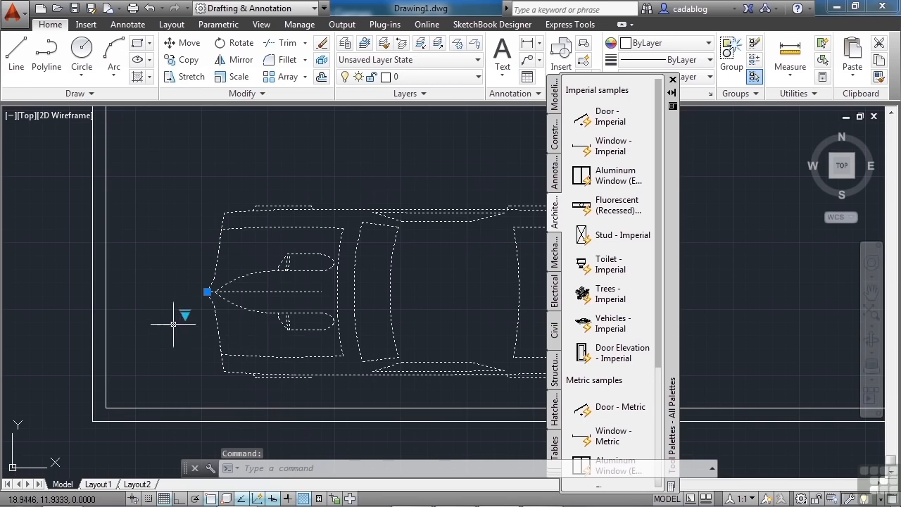
{"action": "scroll", "coordinate": [181, 324], "scroll_direction": "down", "scroll_amount": 5}
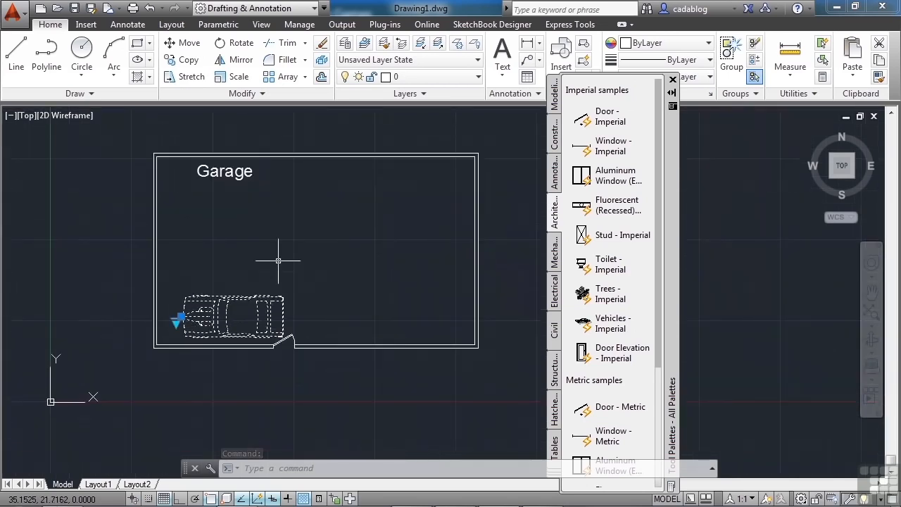
{"action": "key", "text": "Escape"}
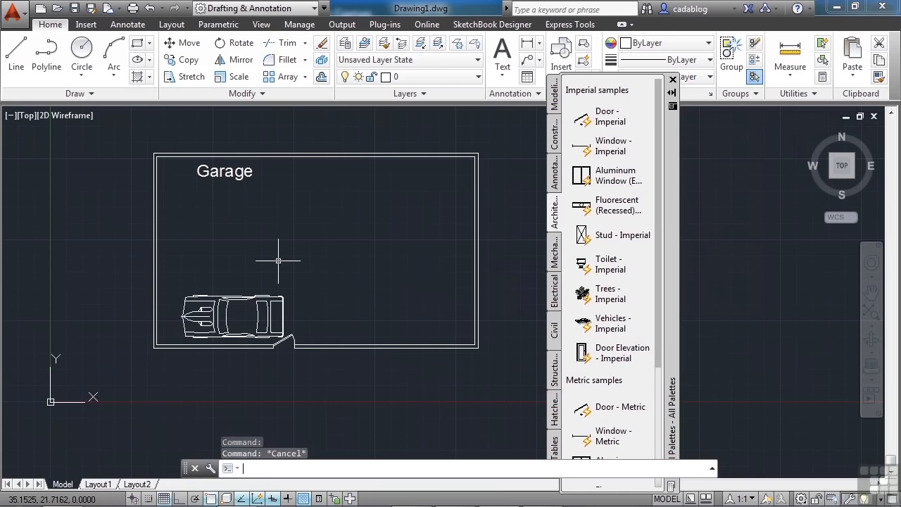
Move the car almost straight up to about the room's mid-height, clear of the door.
{"action": "left_click", "coordinate": [191, 44]}
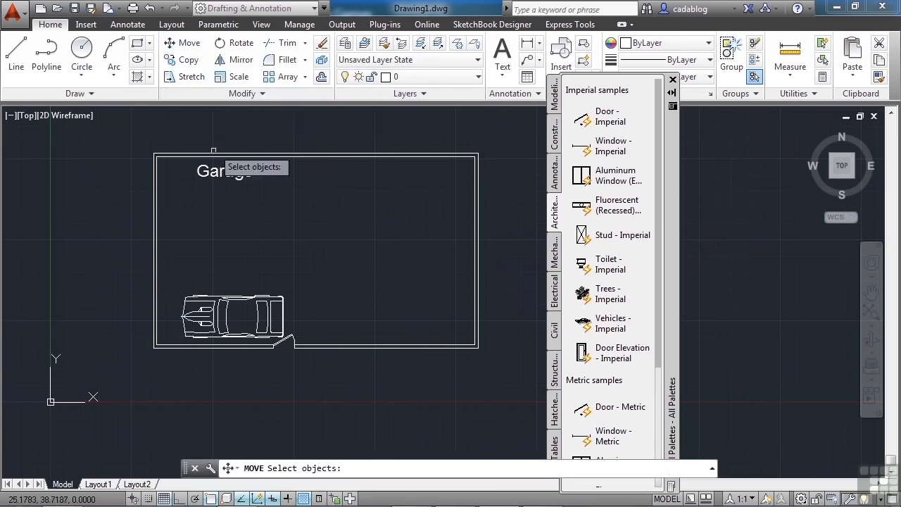
{"action": "left_click", "coordinate": [243, 310]}
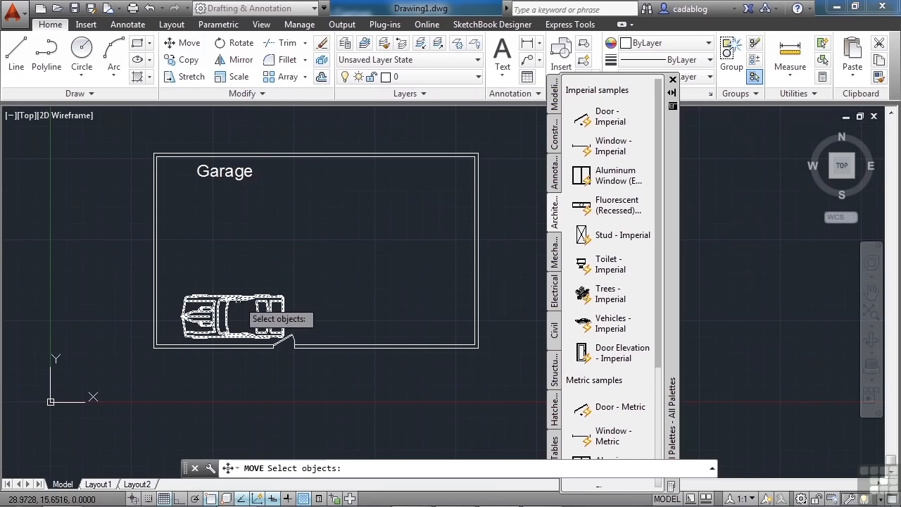
{"action": "left_click", "coordinate": [239, 302]}
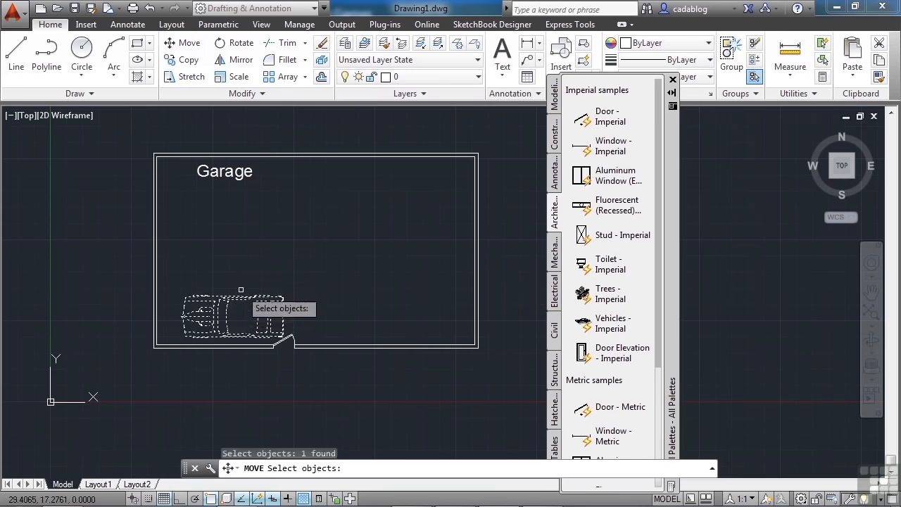
{"action": "key", "text": "Return"}
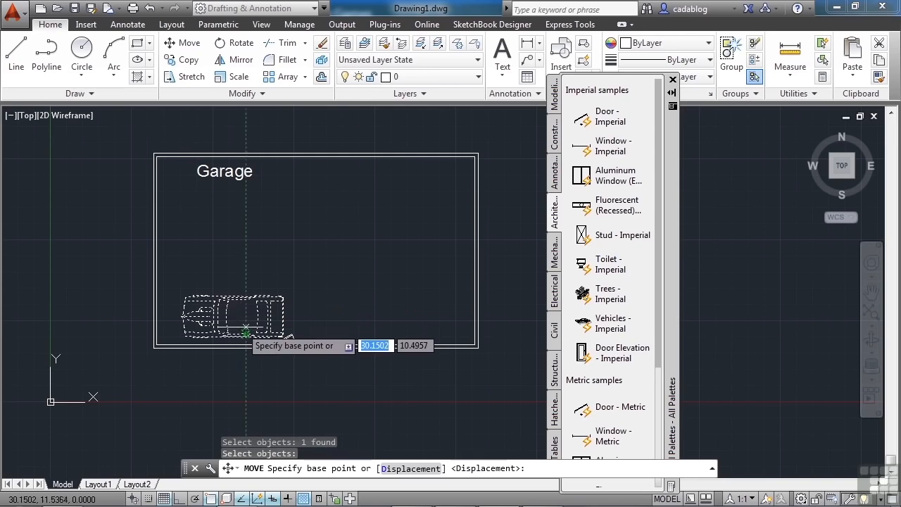
{"action": "left_click", "coordinate": [352, 293]}
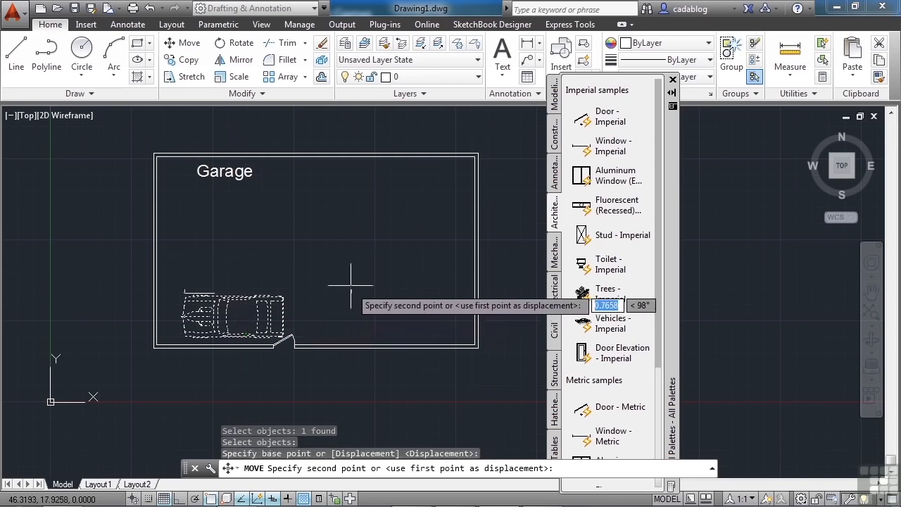
{"action": "left_click", "coordinate": [348, 226]}
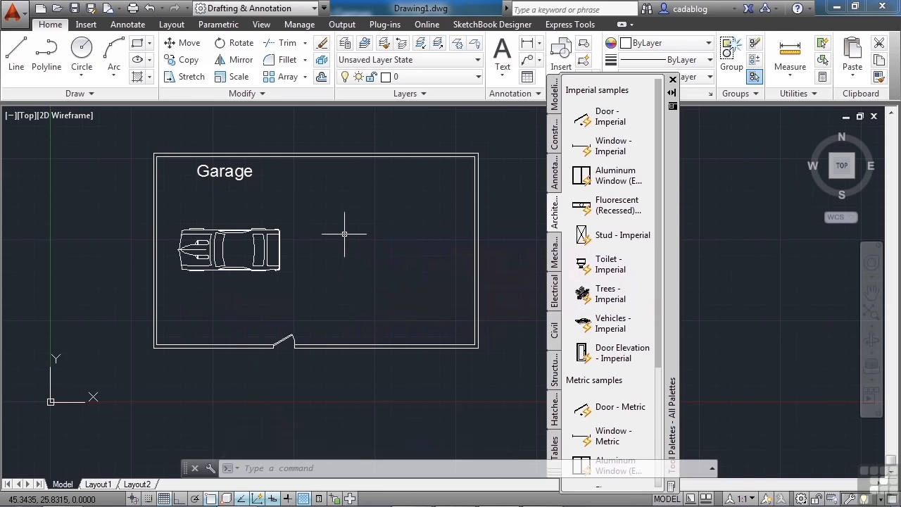
Draw a partition line from the midpoint of the bottom wall's inner line right of the door, perpendicular to the top wall's inner line.
{"action": "left_click", "coordinate": [24, 60]}
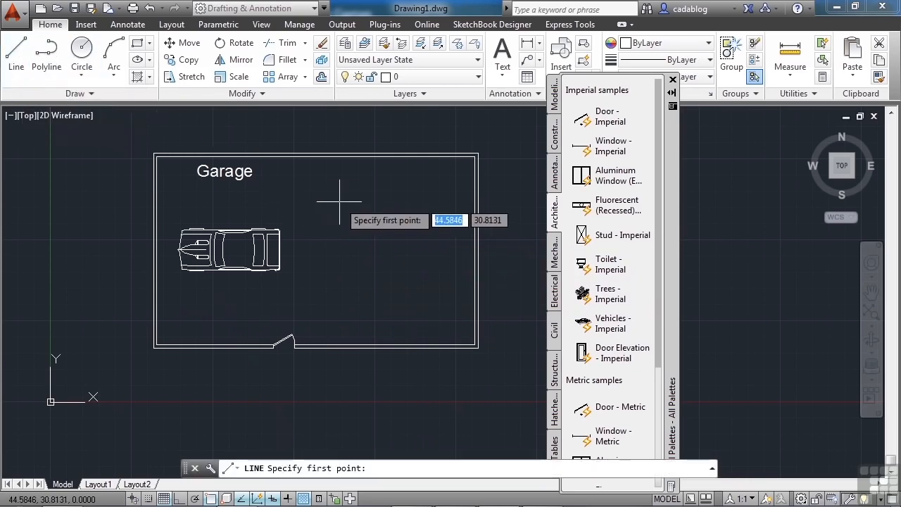
{"action": "type", "text": "mid"}
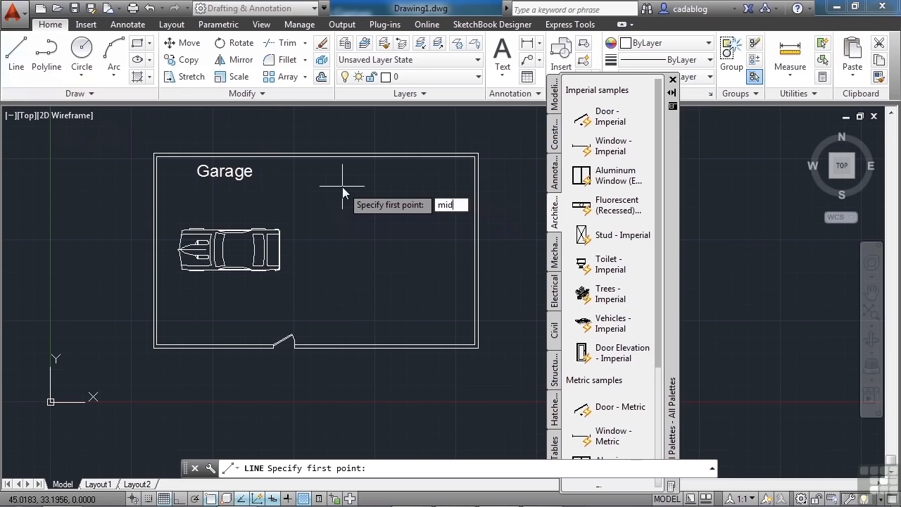
{"action": "key", "text": "Return"}
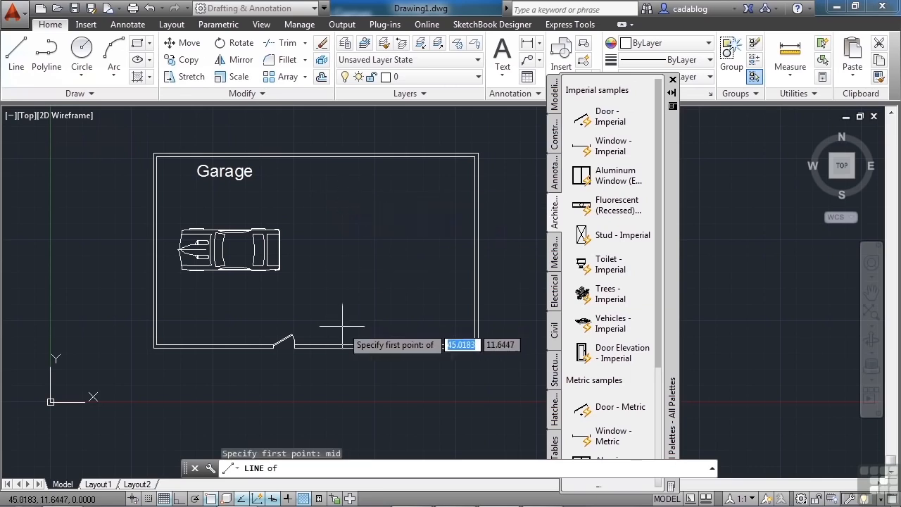
{"action": "scroll", "coordinate": [372, 366], "scroll_direction": "up", "scroll_amount": 10}
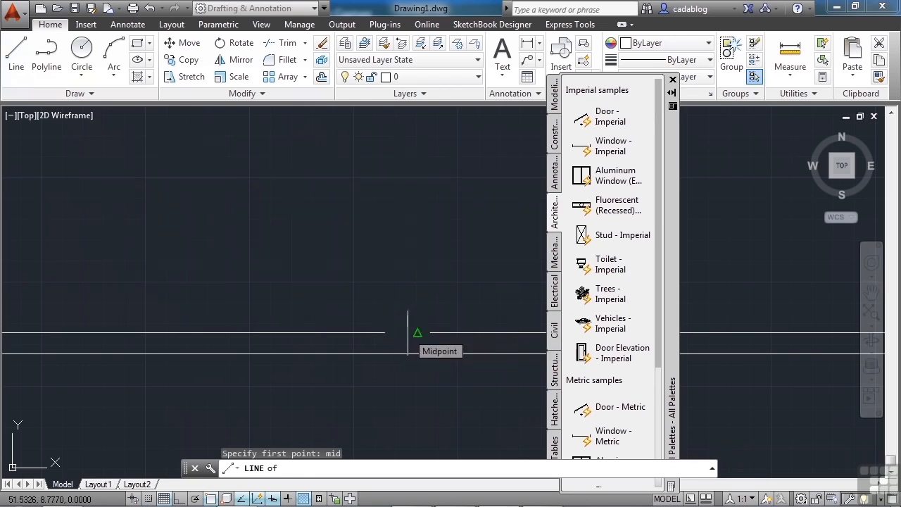
{"action": "left_click", "coordinate": [409, 332]}
{"action": "scroll", "coordinate": [415, 366], "scroll_direction": "down", "scroll_amount": 4}
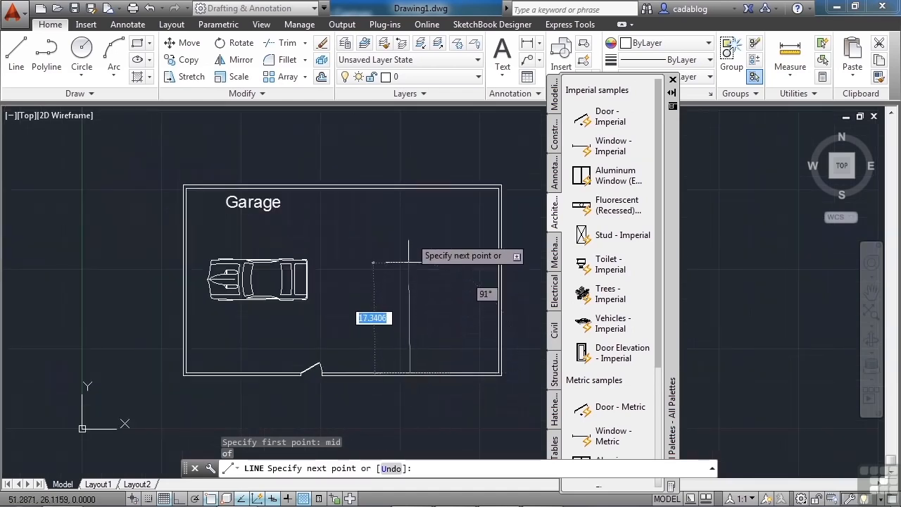
{"action": "type", "text": "per"}
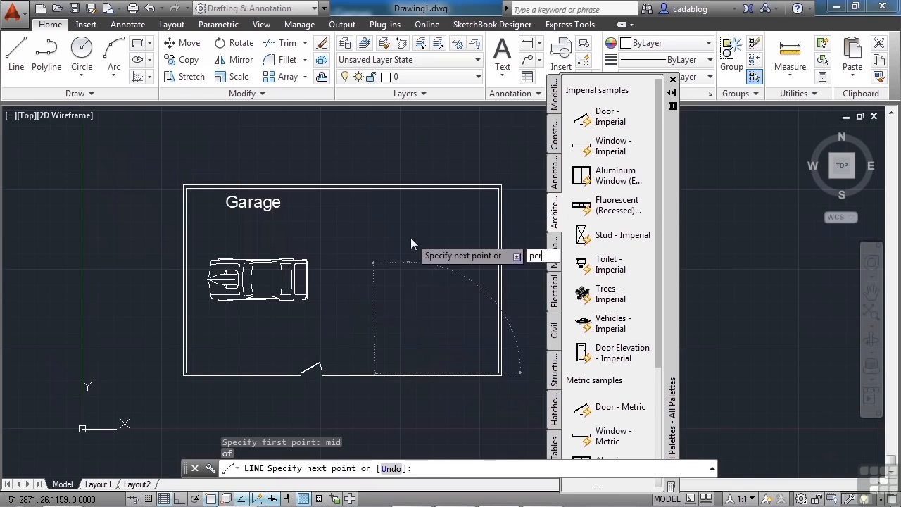
{"action": "key", "text": "Return"}
{"action": "scroll", "coordinate": [410, 237], "scroll_direction": "up", "scroll_amount": 3}
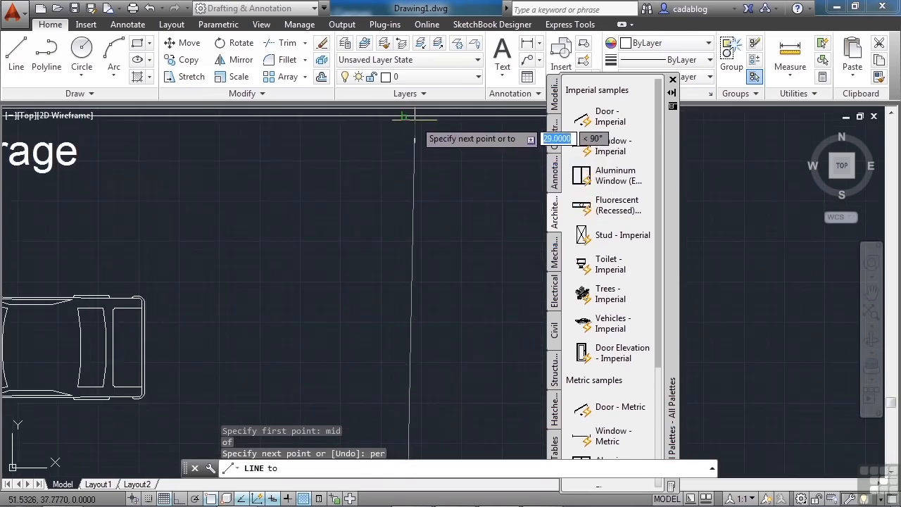
{"action": "middle_click_drag", "start_coordinate": [416, 119], "coordinate": [408, 276]}
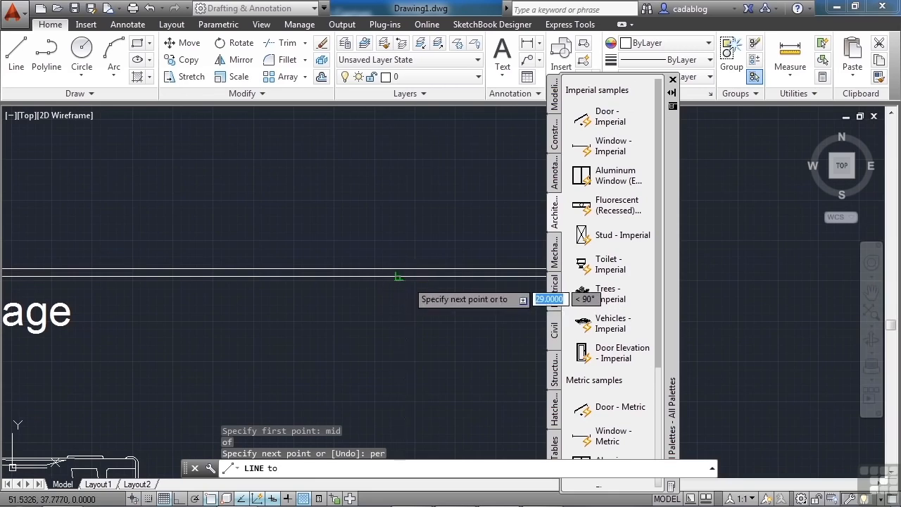
{"action": "left_click", "coordinate": [399, 277]}
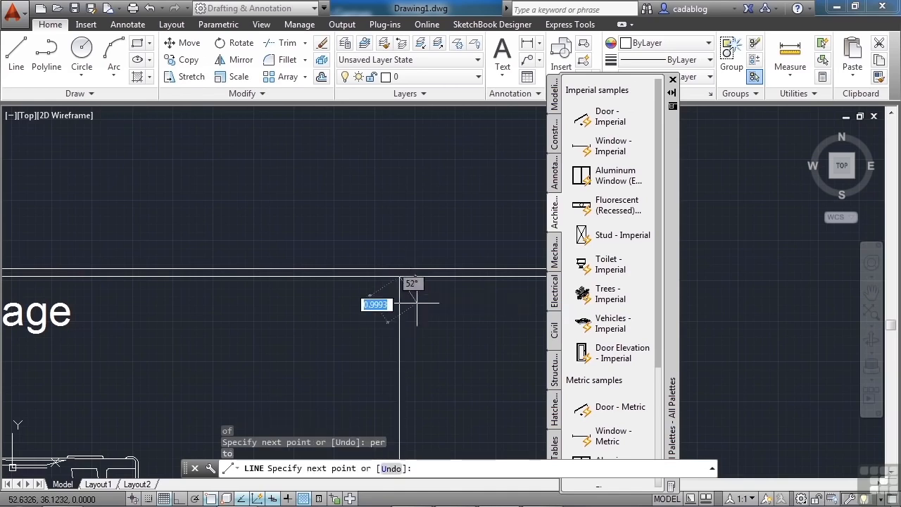
{"action": "key", "text": "Return"}
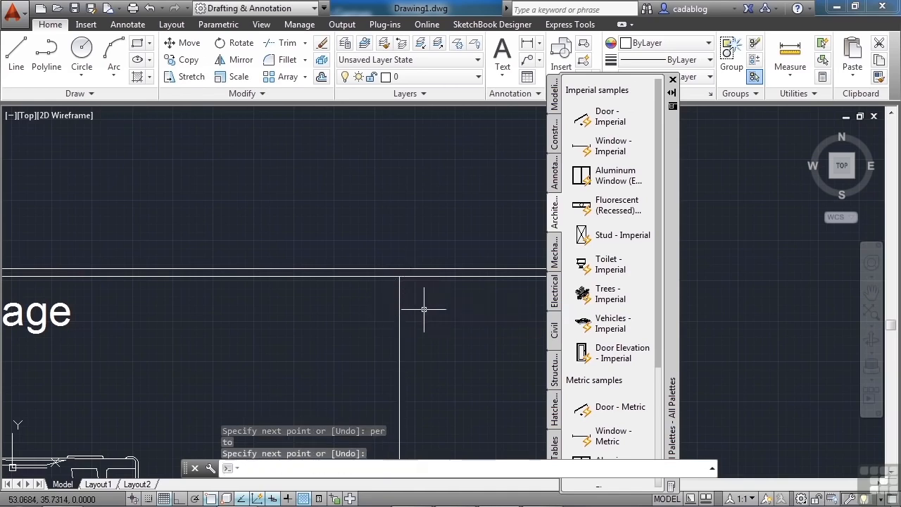
{"action": "scroll", "coordinate": [408, 228], "scroll_direction": "down", "scroll_amount": 5}
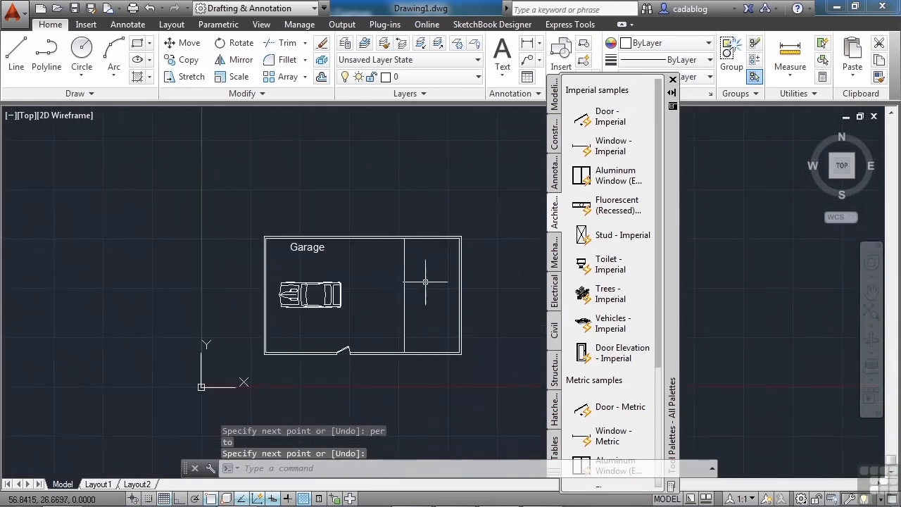
Draw a small circle near the upper-left corner of the narrow compartment right of the partition line.
{"action": "scroll", "coordinate": [413, 305], "scroll_direction": "up", "scroll_amount": 2}
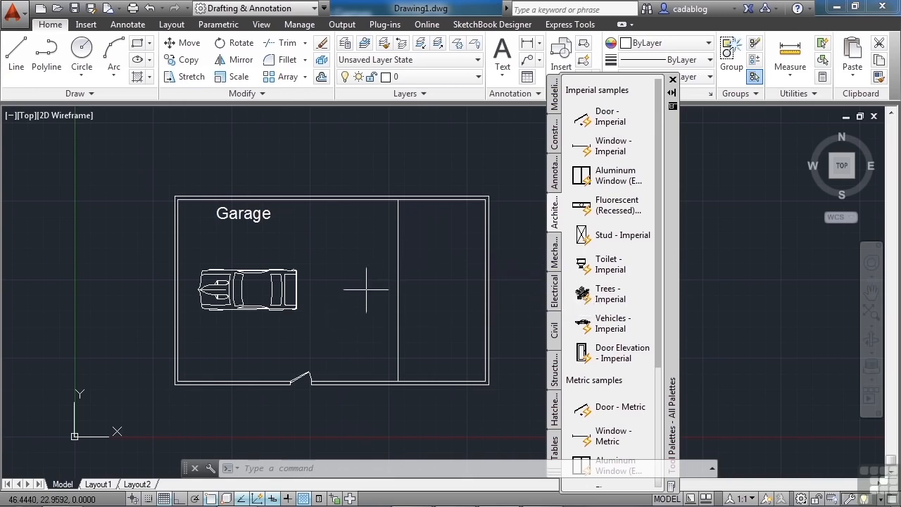
{"action": "left_click", "coordinate": [83, 51]}
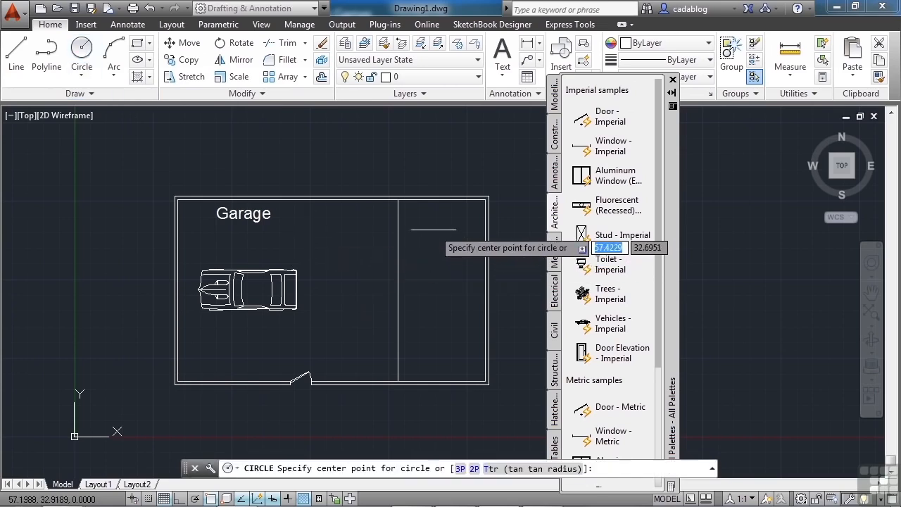
{"action": "left_click", "coordinate": [428, 225]}
{"action": "left_click", "coordinate": [443, 232]}
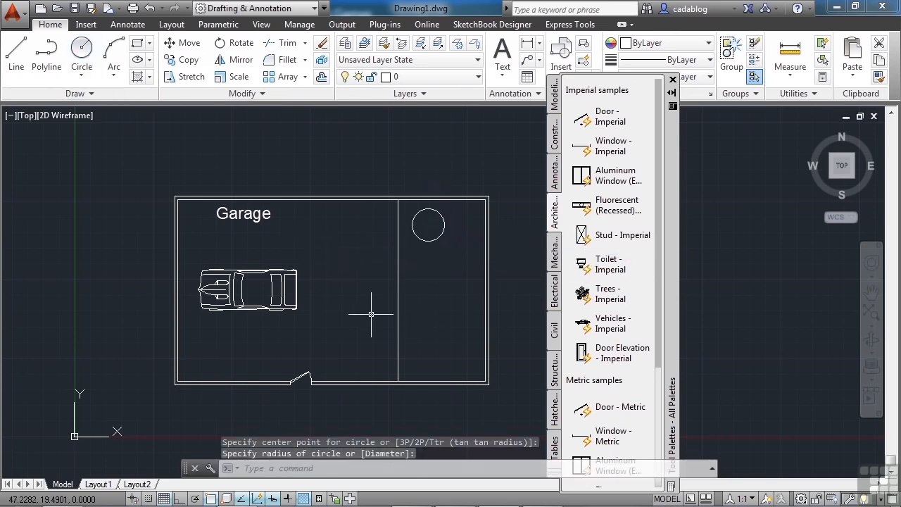